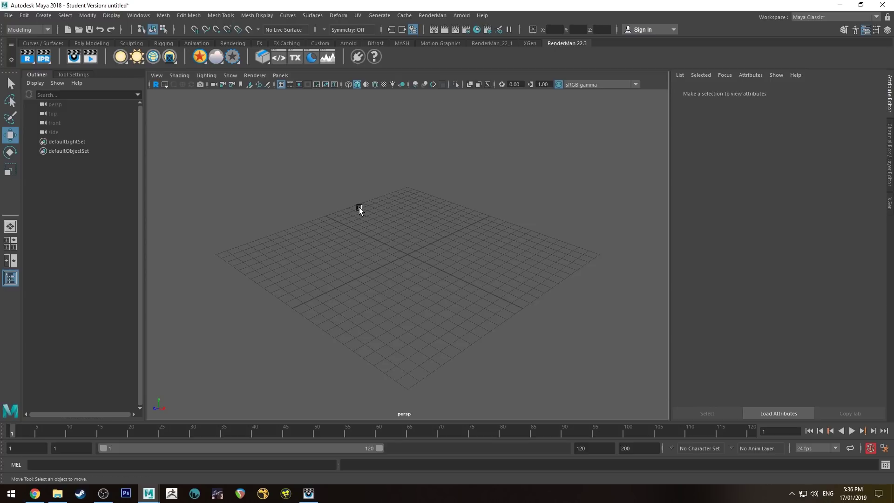
Create a polygon plane from the Poly Modeling shelf.
{"action": "left_click_drag", "start_coordinate": [358, 208], "coordinate": [383, 183], "text": "alt"}
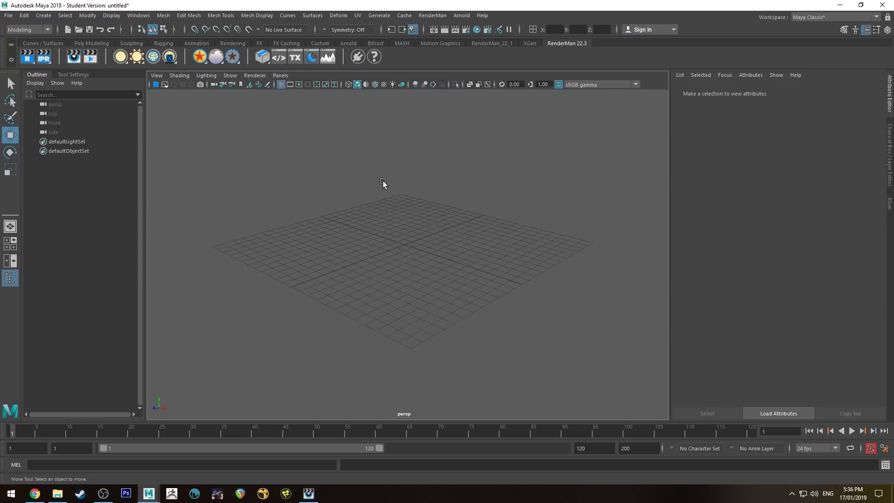
{"action": "left_click", "coordinate": [95, 43]}
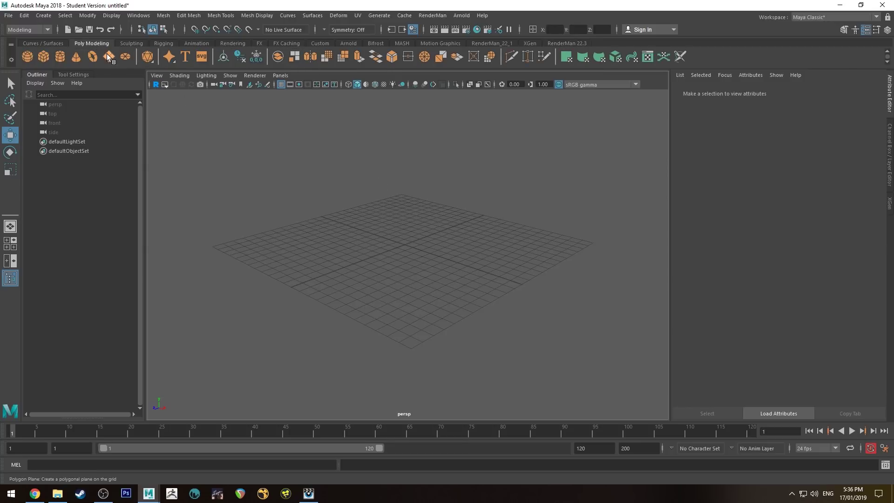
{"action": "left_click", "coordinate": [108, 55]}
{"action": "scroll", "coordinate": [334, 203], "scroll_direction": "up", "scroll_amount": 5}
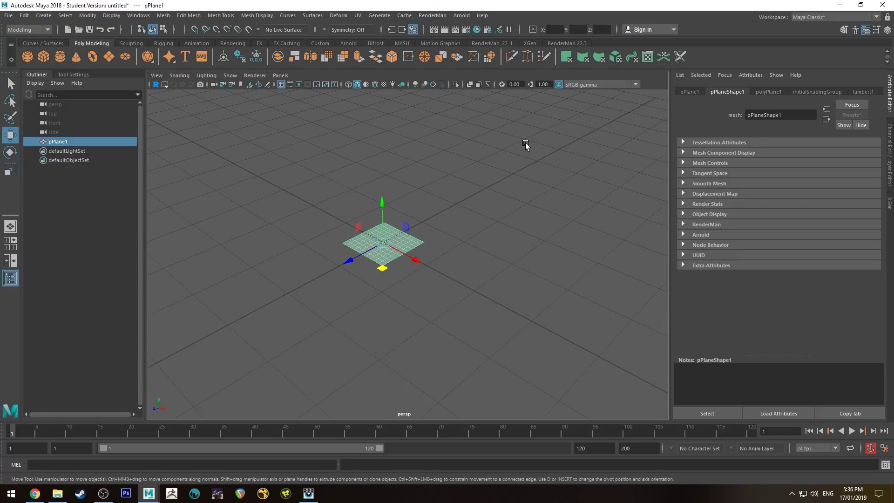
Scale pPlane1 to 100 on X, Y and Z, frame it and reselect it.
{"action": "left_click", "coordinate": [889, 127]}
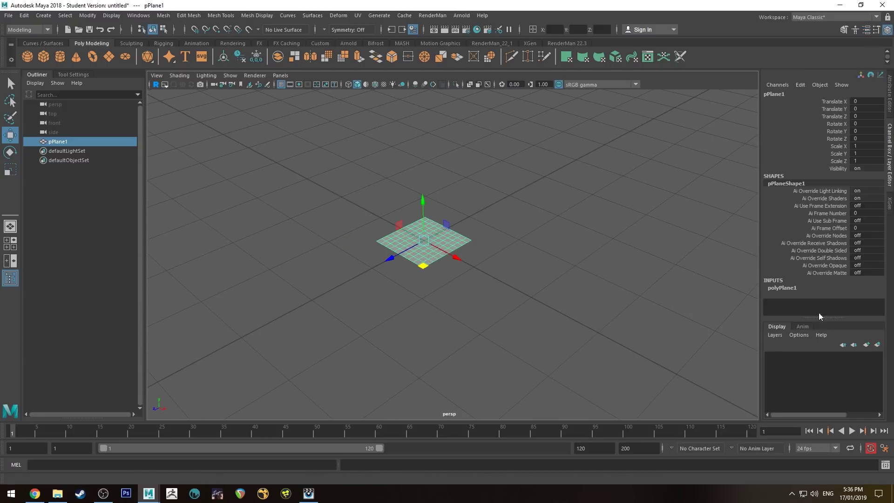
{"action": "left_click_drag", "start_coordinate": [846, 149], "coordinate": [857, 159]}
{"action": "type", "text": "100"}
{"action": "key", "text": "Return"}
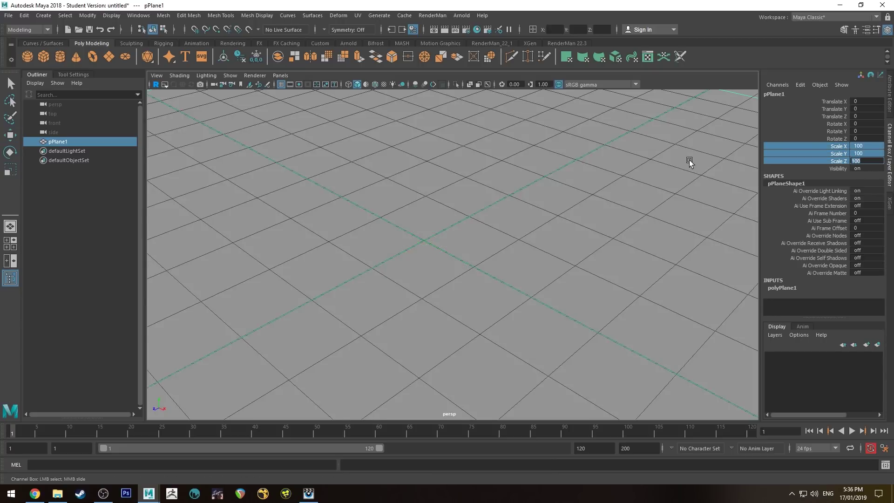
{"action": "key", "text": "f"}
{"action": "left_click", "coordinate": [658, 177]}
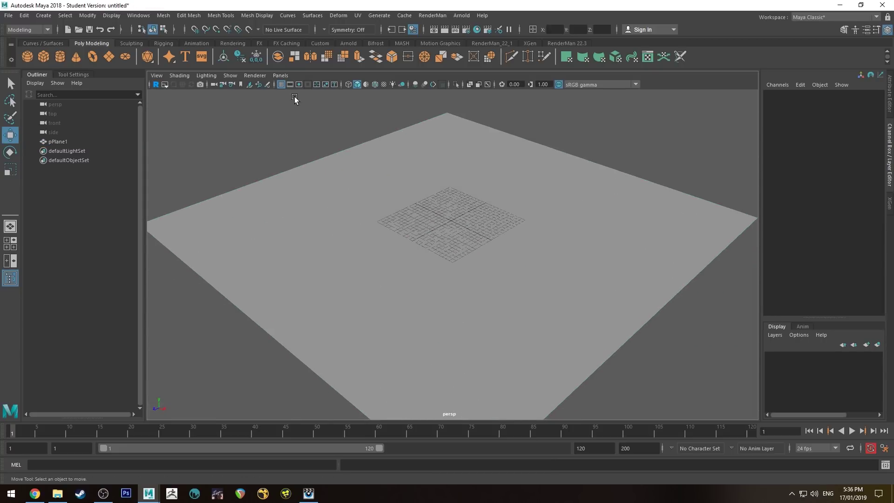
{"action": "key", "text": "w"}
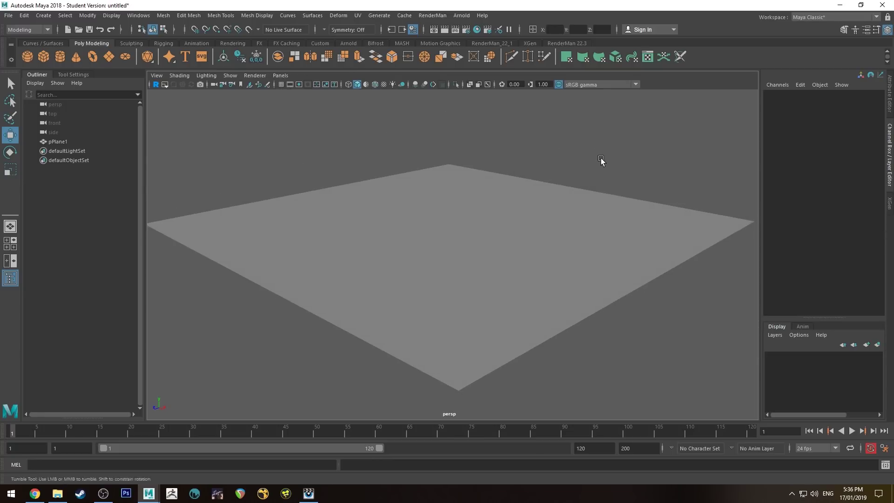
{"action": "left_click", "coordinate": [488, 228]}
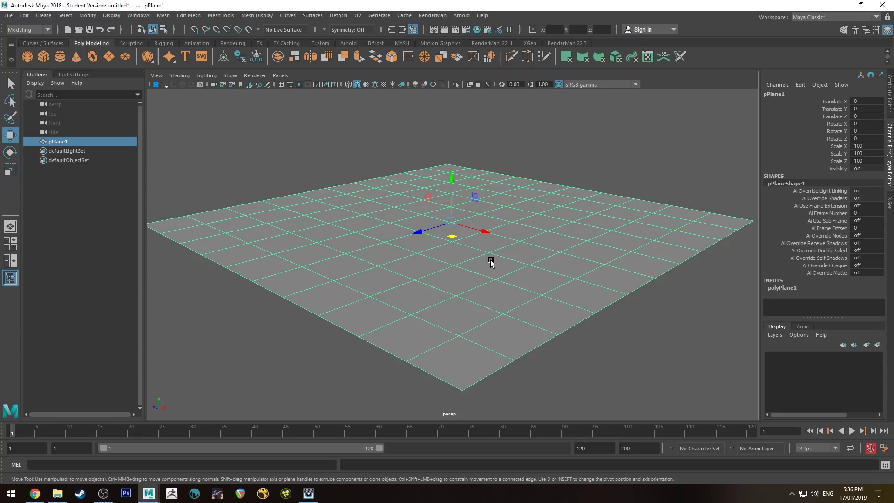
Assign a RenderMan PxrSurface material to pPlane1 from the RenderMan shelf and reselect it.
{"action": "scroll", "coordinate": [334, 134], "scroll_direction": "up", "scroll_amount": 2}
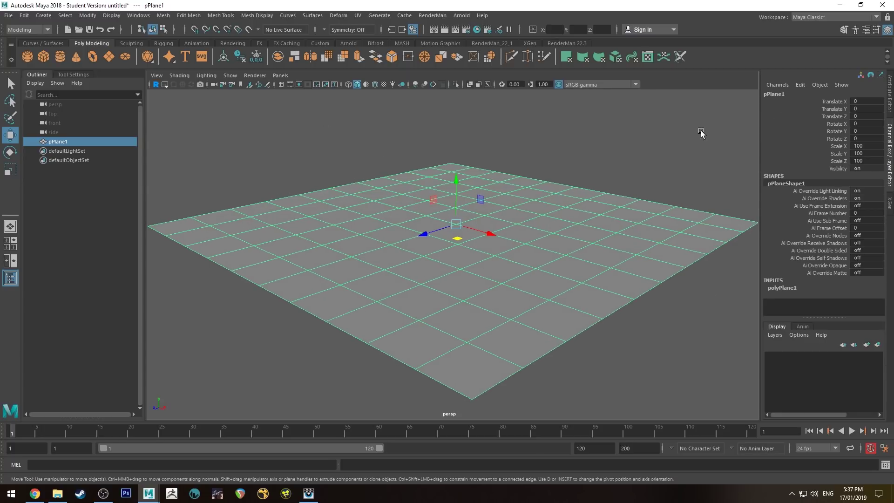
{"action": "left_click_drag", "start_coordinate": [540, 141], "coordinate": [538, 140], "text": "alt"}
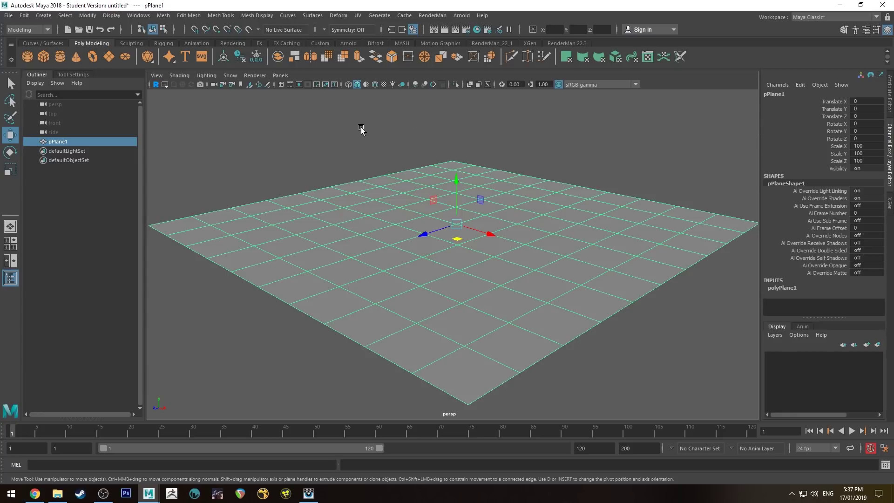
{"action": "left_click", "coordinate": [566, 43]}
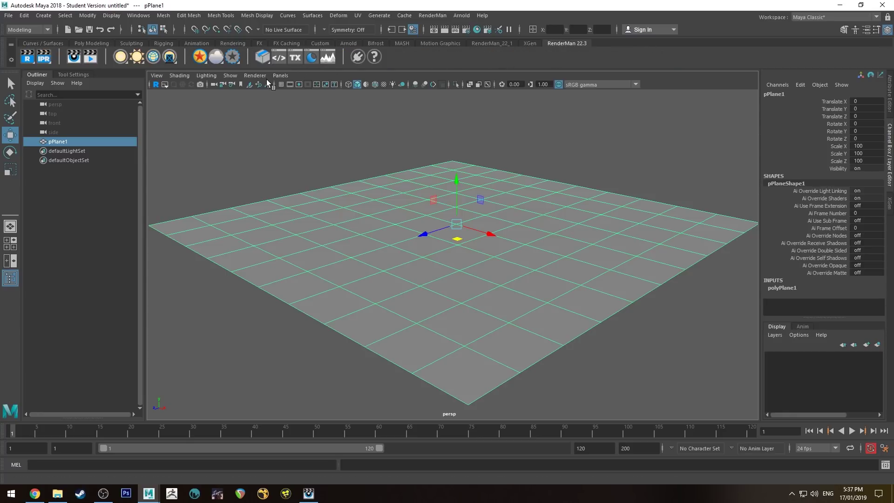
{"action": "left_click", "coordinate": [199, 58]}
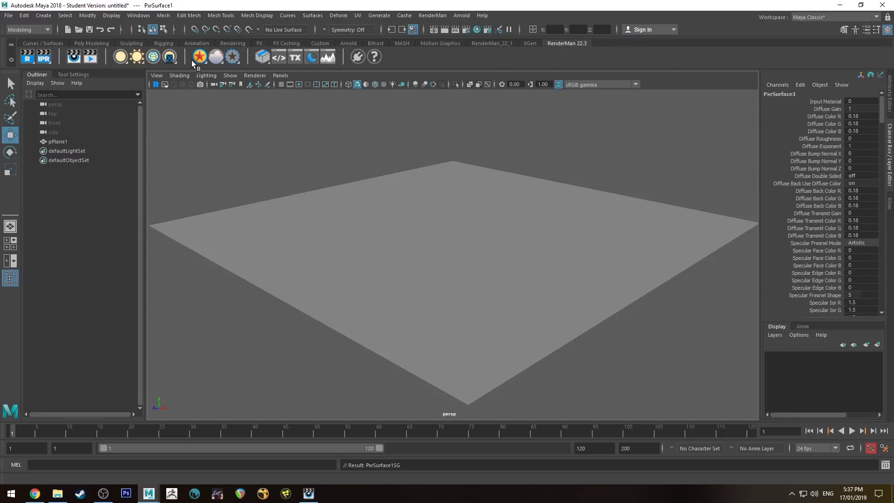
{"action": "left_click", "coordinate": [405, 235]}
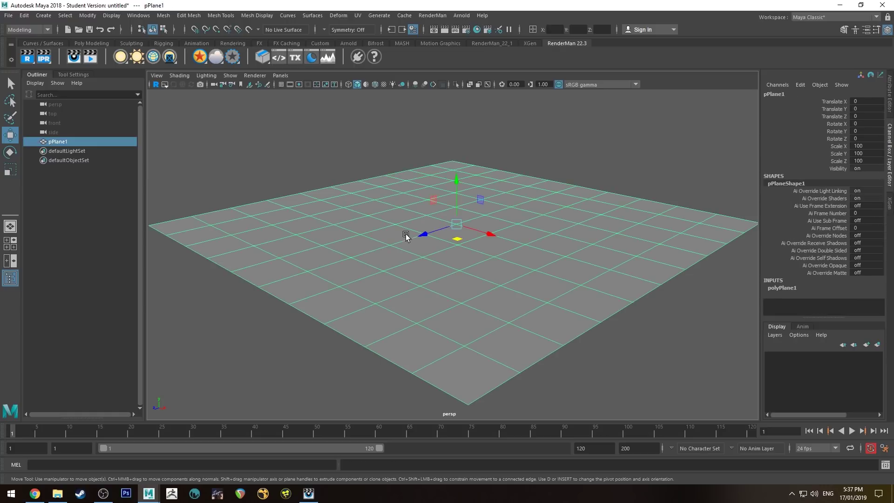
Graph the plane's material network in Hypershade and create a PxrDisplace node.
{"action": "left_click", "coordinate": [477, 29]}
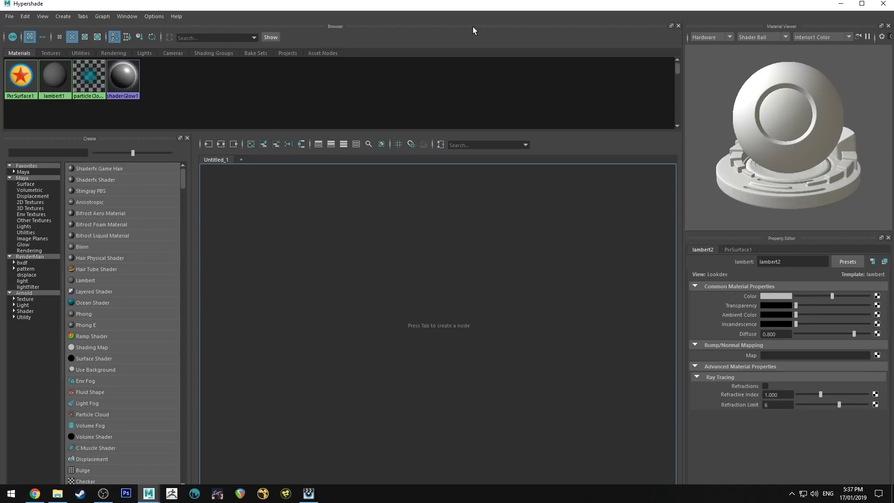
{"action": "left_click", "coordinate": [221, 144]}
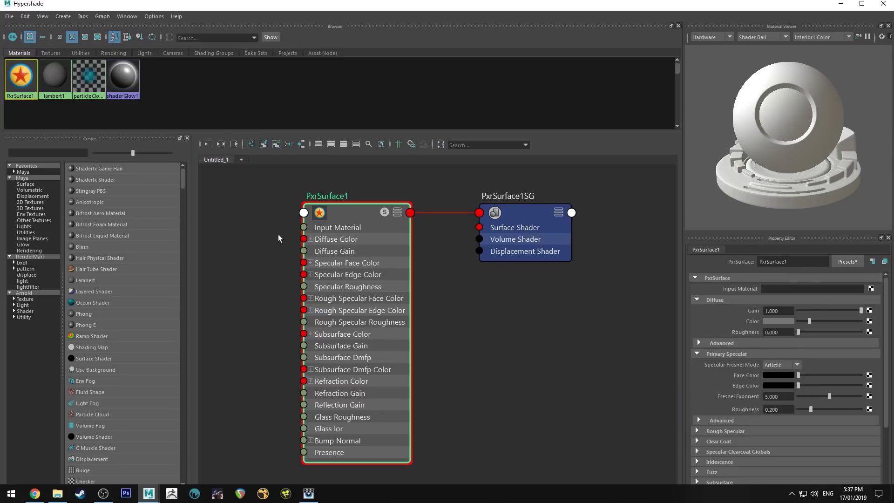
{"action": "key", "text": "Tab"}
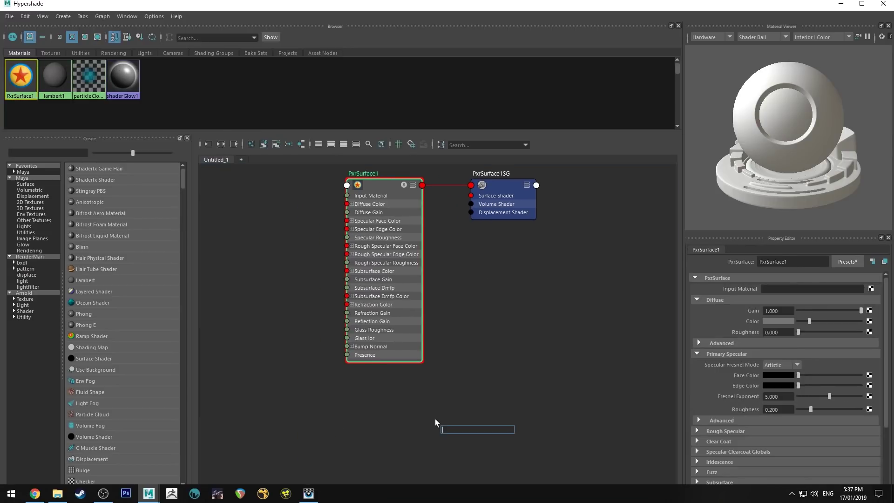
{"action": "type", "text": "displace"}
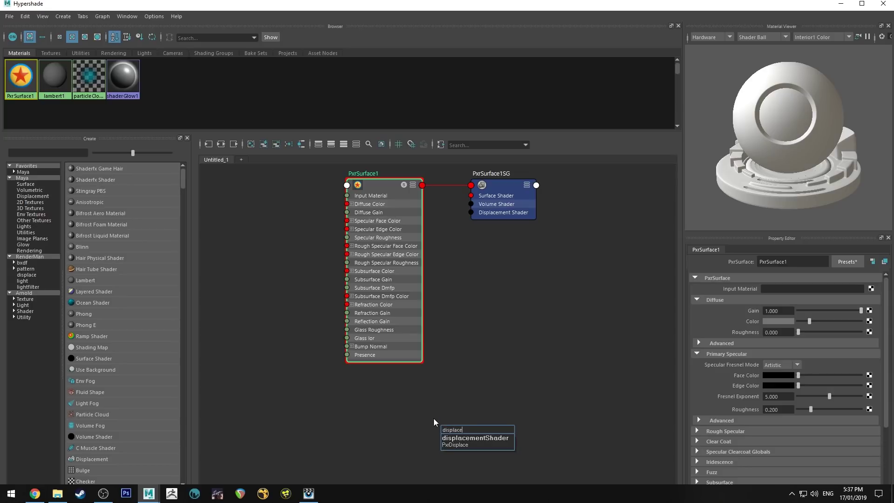
{"action": "key", "text": "Down"}
{"action": "key", "text": "Return"}
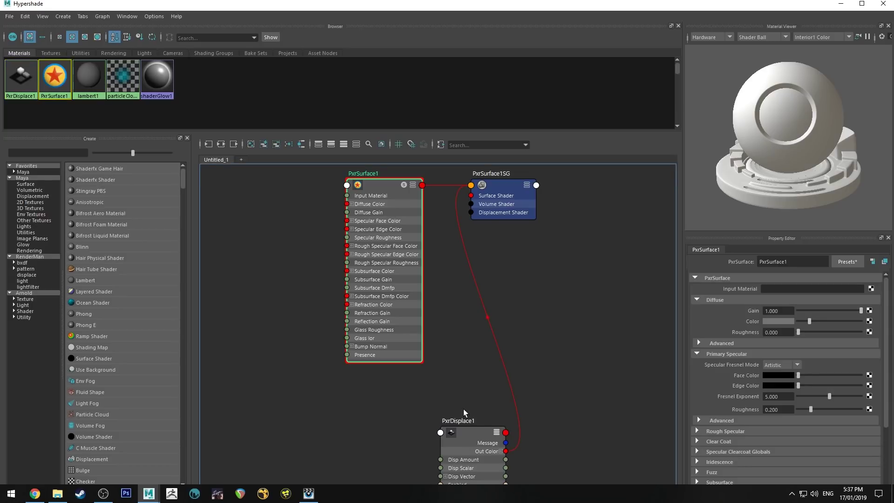
Wire PxrDisplace1's Out Color into PxrSurface1SG's Displacement Shader input.
{"action": "left_click", "coordinate": [471, 437]}
{"action": "left_click_drag", "start_coordinate": [471, 436], "coordinate": [402, 400]}
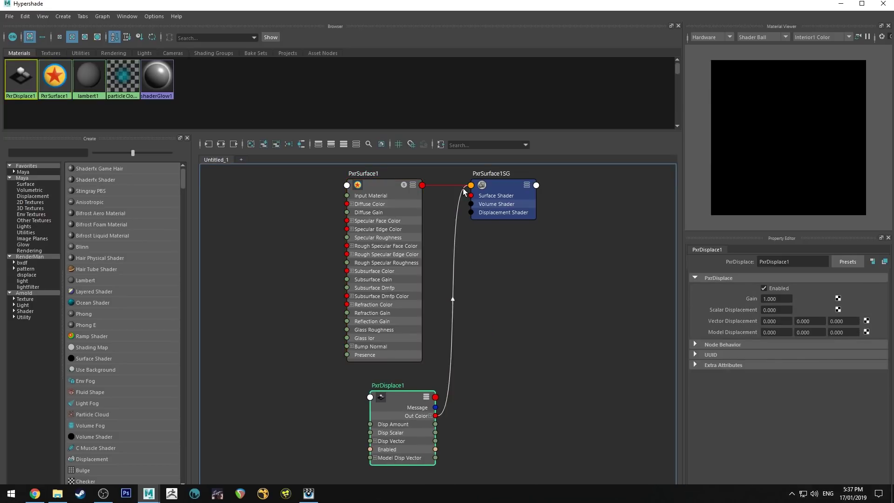
{"action": "left_click_drag", "start_coordinate": [464, 191], "coordinate": [471, 212]}
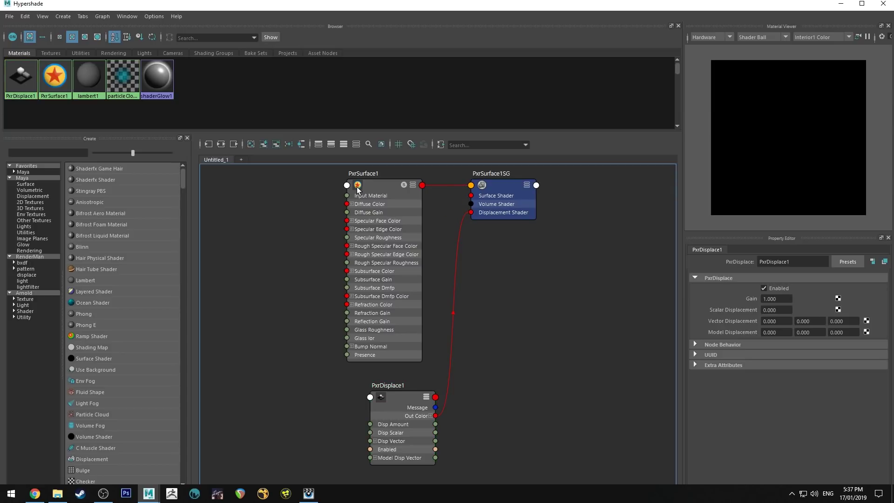
{"action": "scroll", "coordinate": [490, 282], "scroll_direction": "down", "scroll_amount": 2}
{"action": "middle_click_drag", "start_coordinate": [490, 281], "coordinate": [532, 254]}
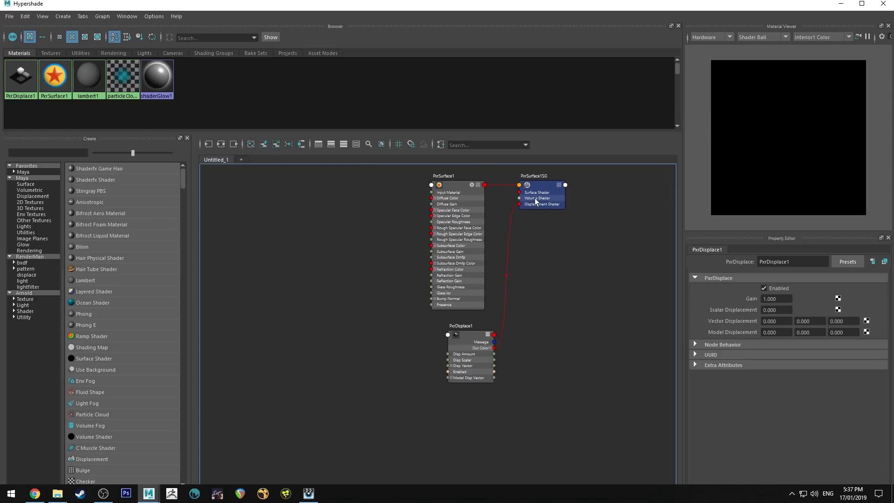
{"action": "left_click_drag", "start_coordinate": [464, 336], "coordinate": [451, 349]}
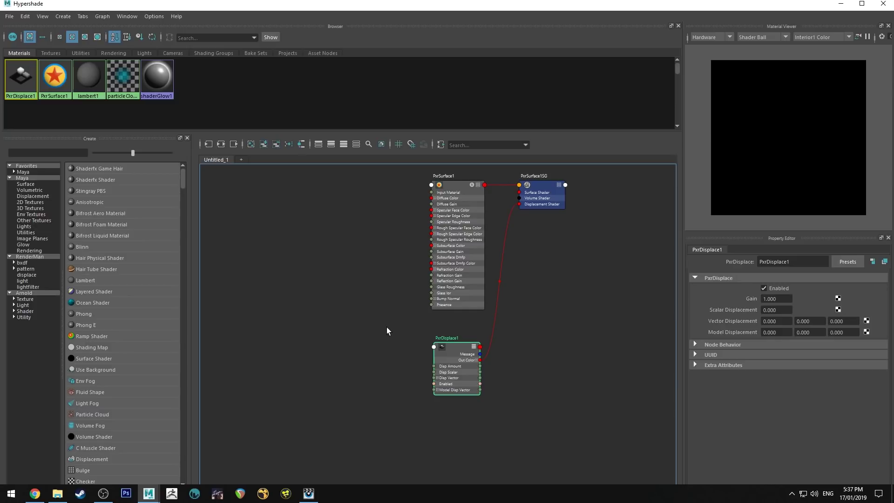
Create an aaOceanPrmanShader node and expand it to show all attributes.
{"action": "middle_click_drag", "start_coordinate": [327, 318], "coordinate": [354, 331]}
{"action": "key", "text": "Tab"}
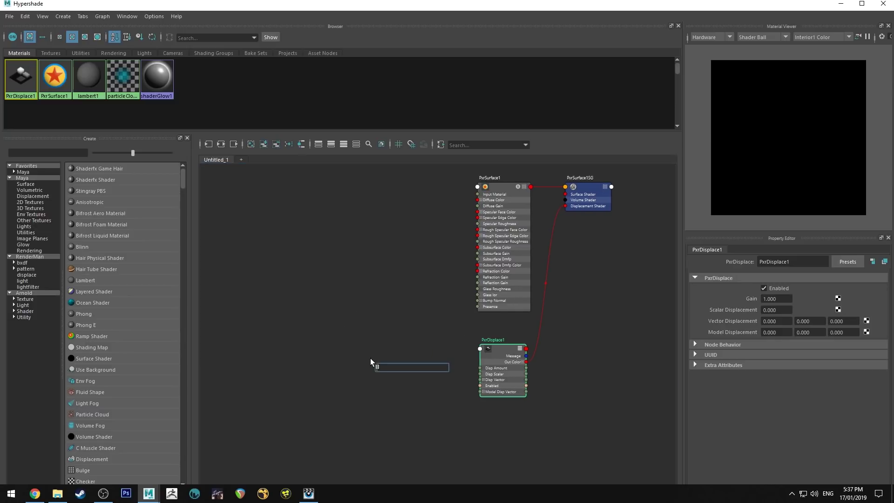
{"action": "type", "text": "aa"}
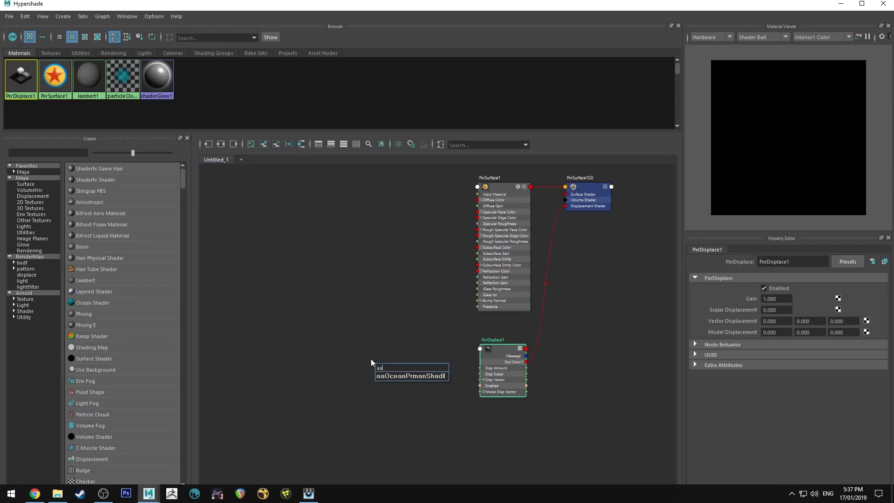
{"action": "key", "text": "Return"}
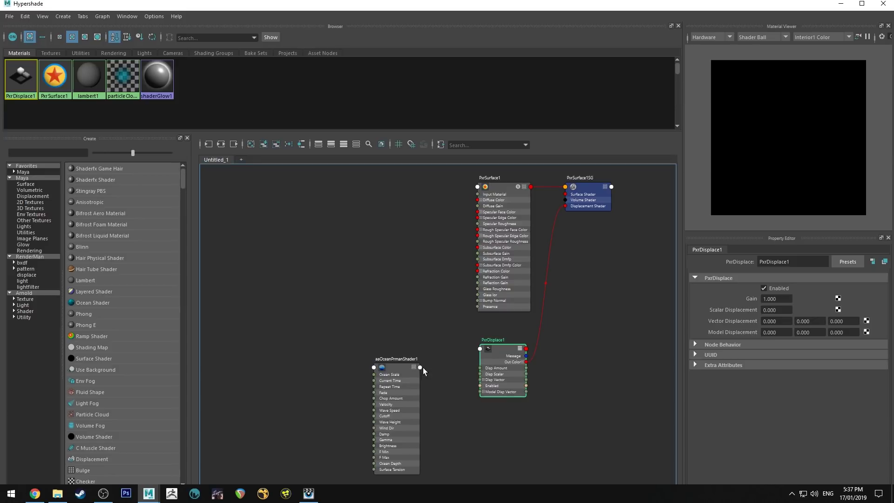
{"action": "left_click_drag", "start_coordinate": [423, 367], "coordinate": [368, 339]}
{"action": "key", "text": "3"}
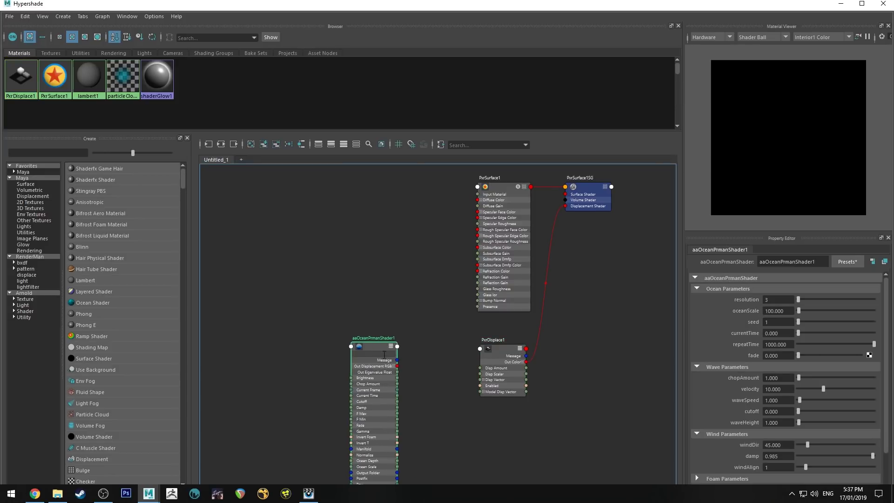
Connect the ocean shader's Out Displacement RGB to PxrDisplace1's Disp Vector.
{"action": "scroll", "coordinate": [412, 376], "scroll_direction": "up", "scroll_amount": 3}
{"action": "left_click_drag", "start_coordinate": [353, 292], "coordinate": [349, 277]}
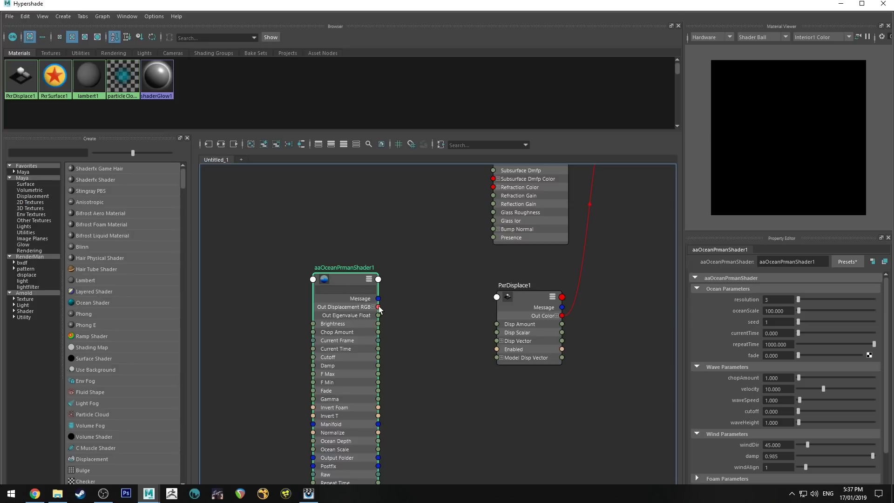
{"action": "left_click_drag", "start_coordinate": [394, 307], "coordinate": [498, 342]}
{"action": "left_click", "coordinate": [521, 298]}
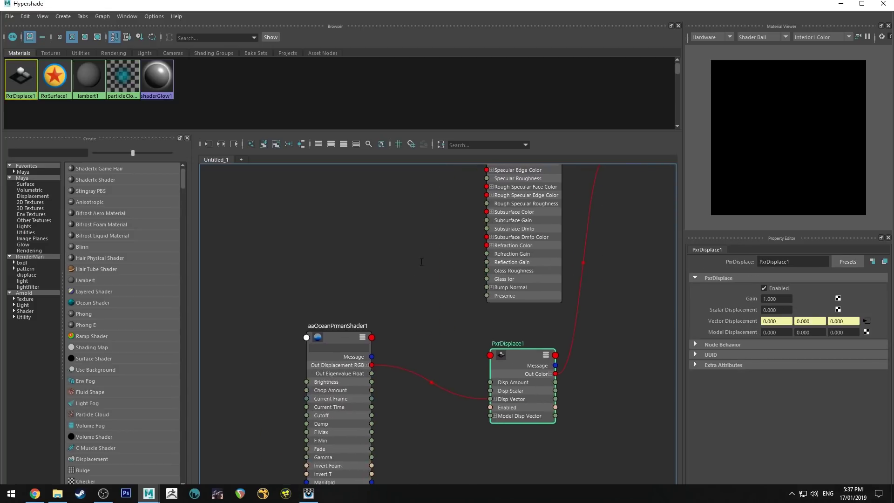
Turn PxrSurface1's Diffuse Gain down to 0.
{"action": "left_click", "coordinate": [470, 199]}
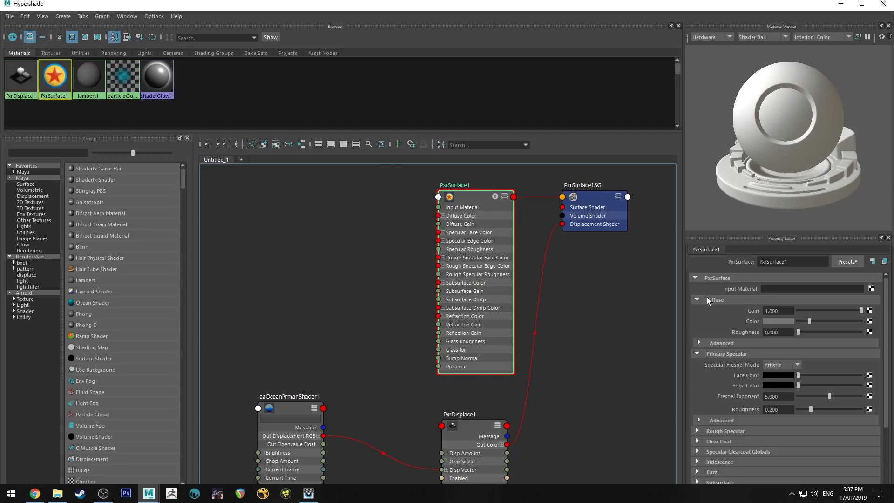
{"action": "left_click_drag", "start_coordinate": [801, 311], "coordinate": [793, 311]}
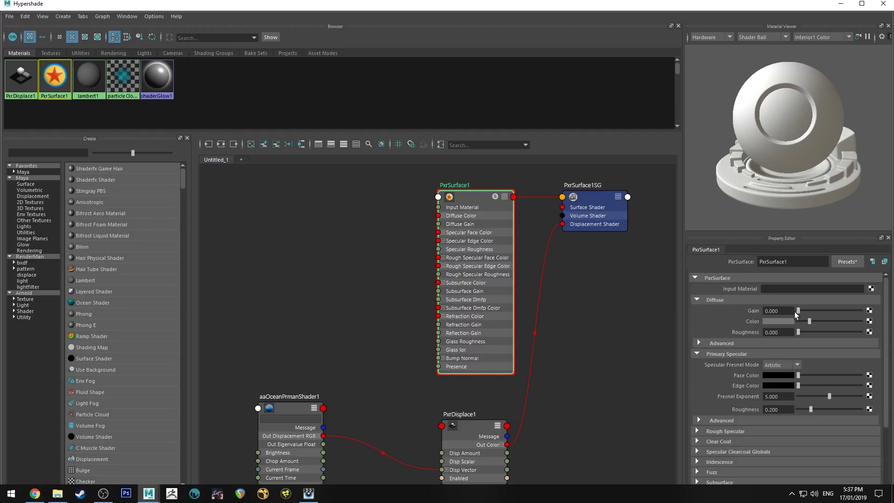
{"action": "scroll", "coordinate": [703, 328], "scroll_direction": "down", "scroll_amount": 3}
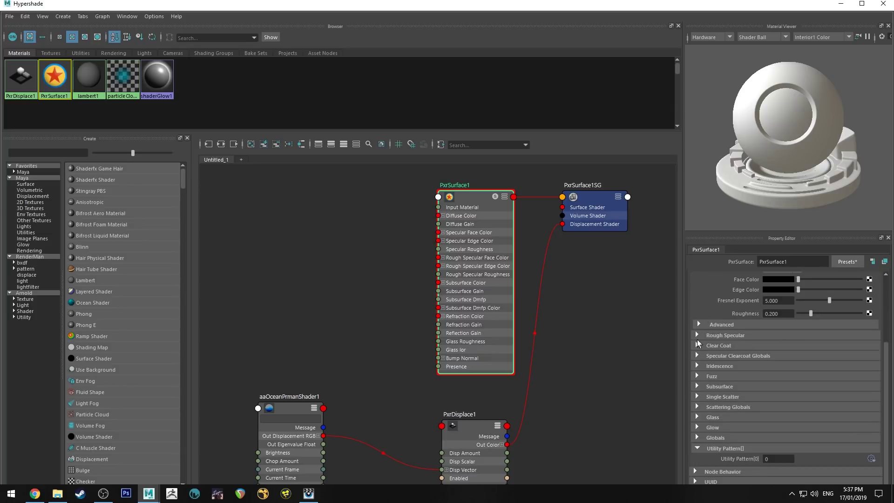
Set PxrSurface1's glass Refractive Index to 1.33 under Glass advanced settings.
{"action": "left_click", "coordinate": [703, 422]}
{"action": "scroll", "coordinate": [706, 360], "scroll_direction": "down", "scroll_amount": 2}
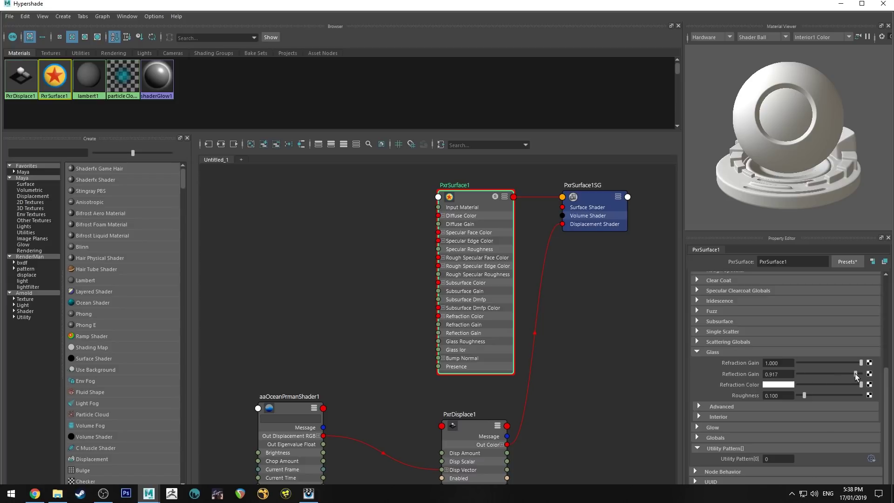
{"action": "left_click", "coordinate": [711, 406]}
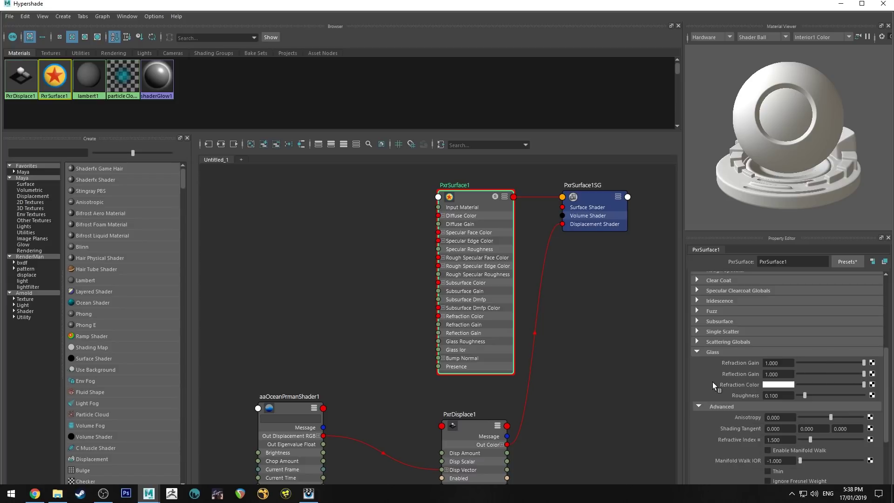
{"action": "scroll", "coordinate": [713, 378], "scroll_direction": "down", "scroll_amount": 2}
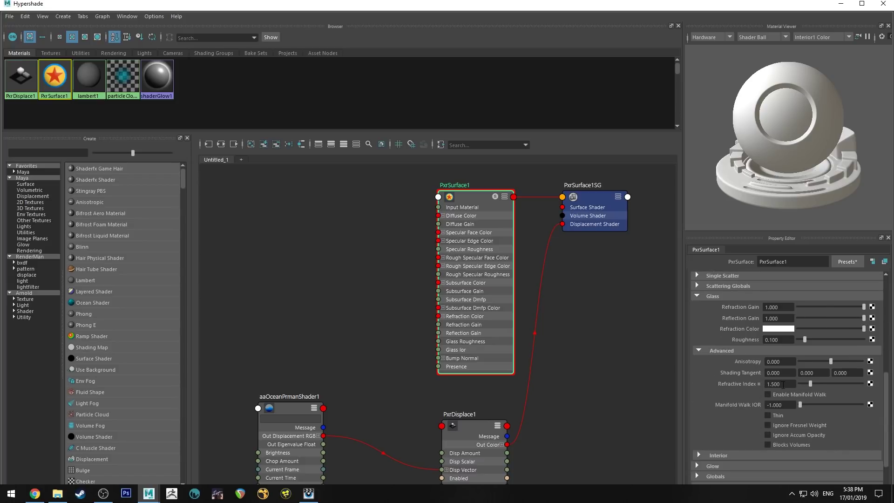
{"action": "left_click", "coordinate": [768, 384]}
{"action": "type", "text": "1.33"}
{"action": "key", "text": "Return"}
Add a PxrDomeLight from the RenderMan light shelf menu, then select it with the plane.
{"action": "left_click", "coordinate": [840, 4]}
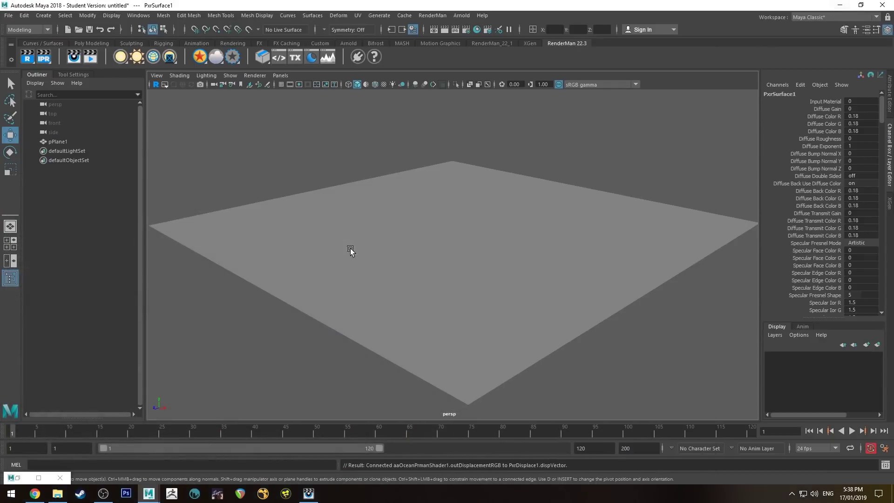
{"action": "scroll", "coordinate": [406, 238], "scroll_direction": "down", "scroll_amount": 3}
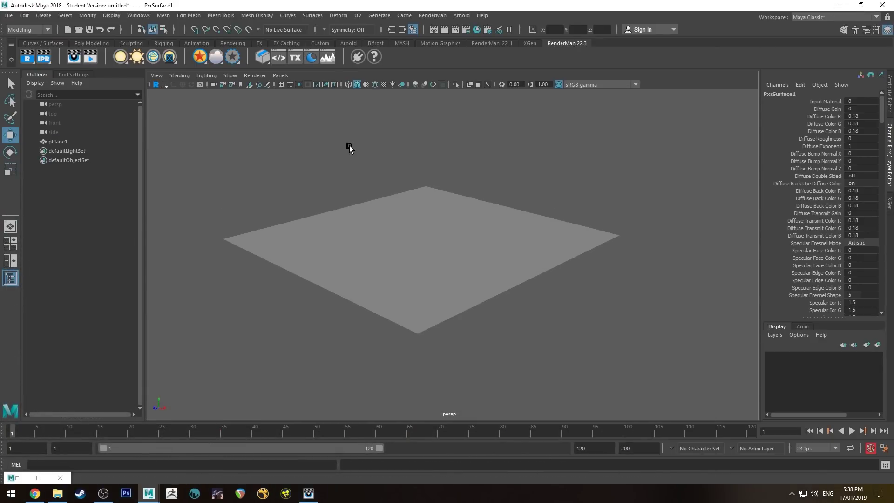
{"action": "scroll", "coordinate": [384, 182], "scroll_direction": "up", "scroll_amount": 1}
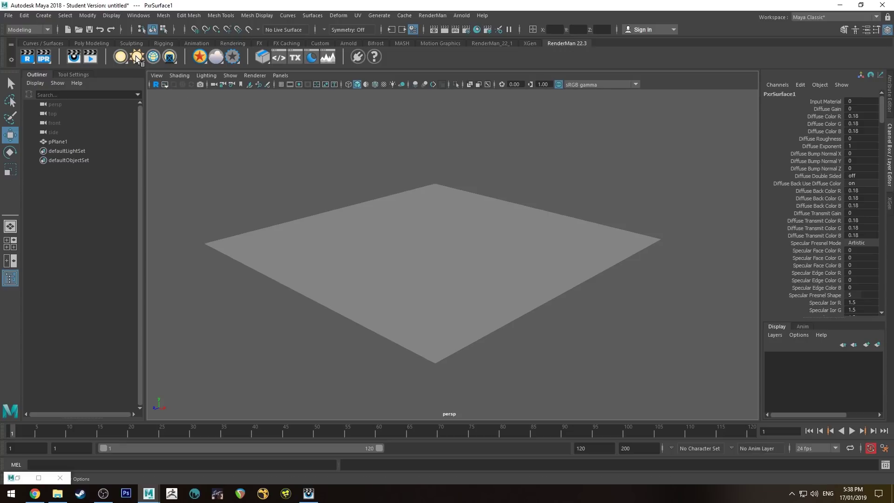
{"action": "right_click", "coordinate": [137, 57]}
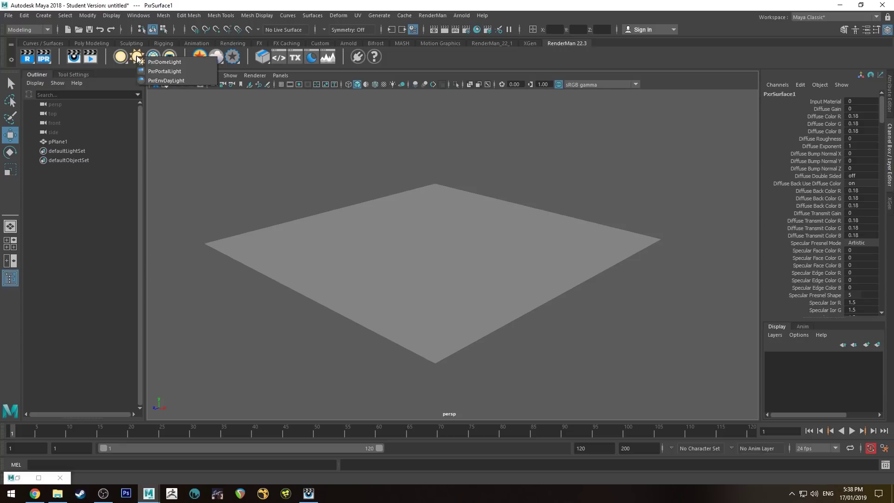
{"action": "left_click", "coordinate": [156, 61]}
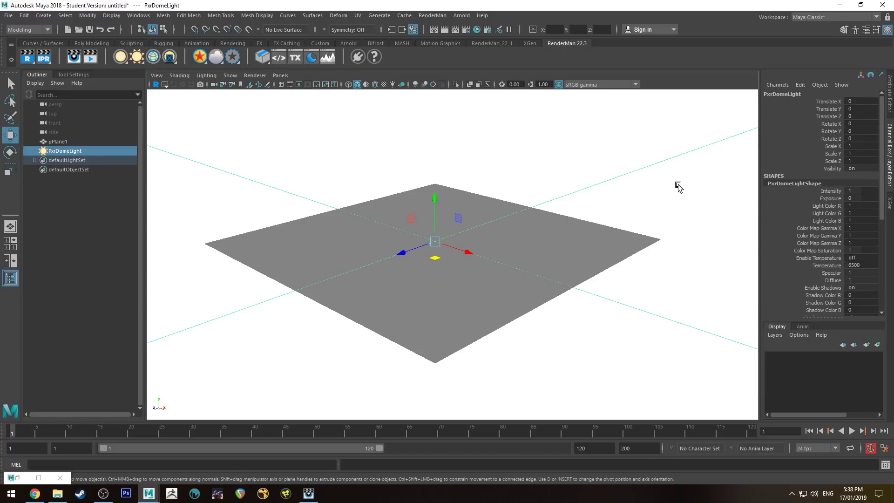
{"action": "left_click_drag", "start_coordinate": [625, 147], "coordinate": [703, 243], "text": "shift"}
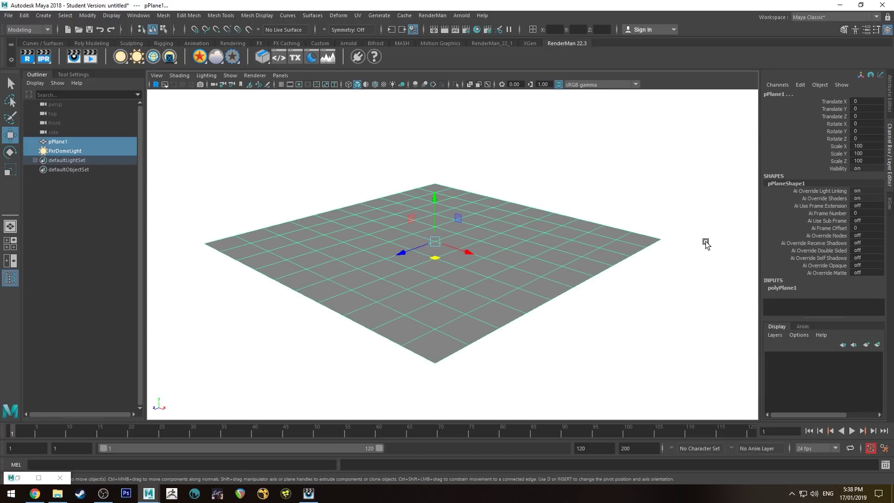
Load DS360_Free_002_Ref.hdr as the PxrDomeLight's Color Map.
{"action": "left_click", "coordinate": [889, 93]}
{"action": "left_click", "coordinate": [532, 169]}
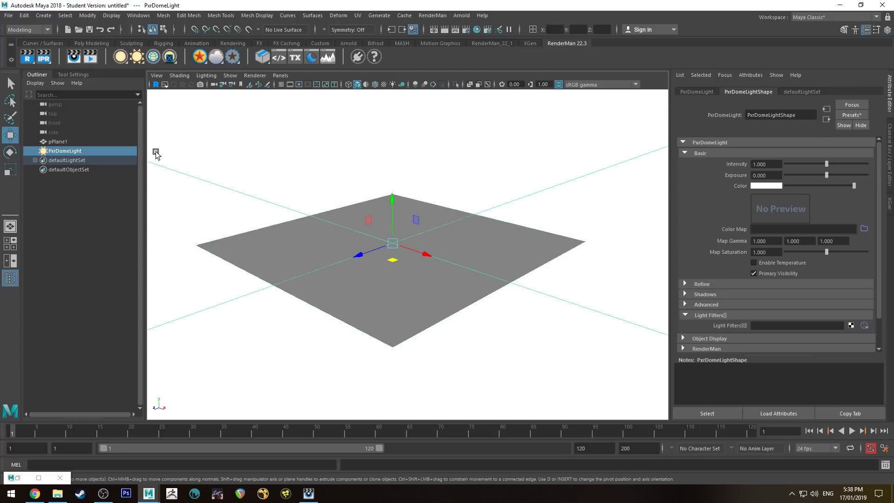
{"action": "left_click", "coordinate": [864, 229]}
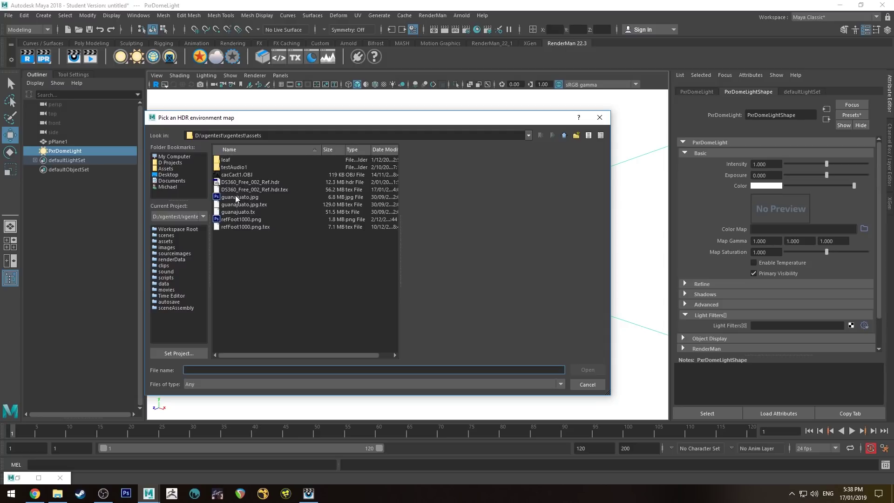
{"action": "left_click", "coordinate": [250, 182]}
{"action": "left_click", "coordinate": [590, 370]}
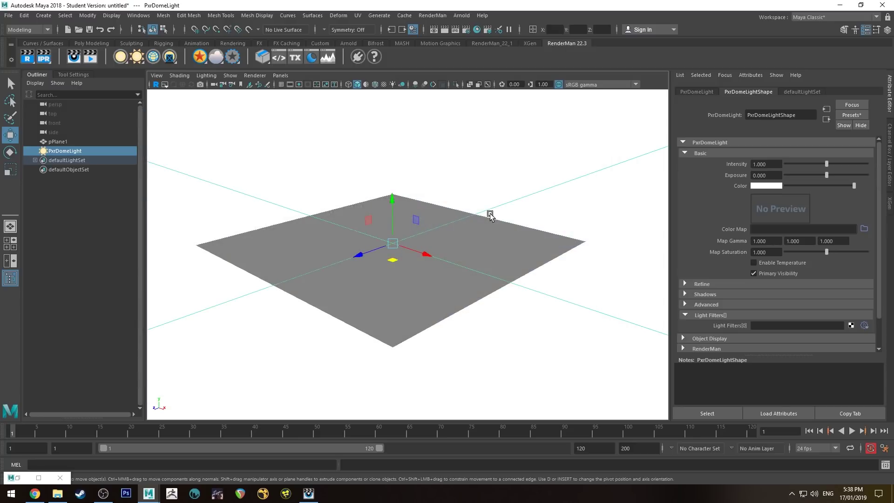
{"action": "left_click_drag", "start_coordinate": [427, 194], "coordinate": [401, 192], "text": "alt"}
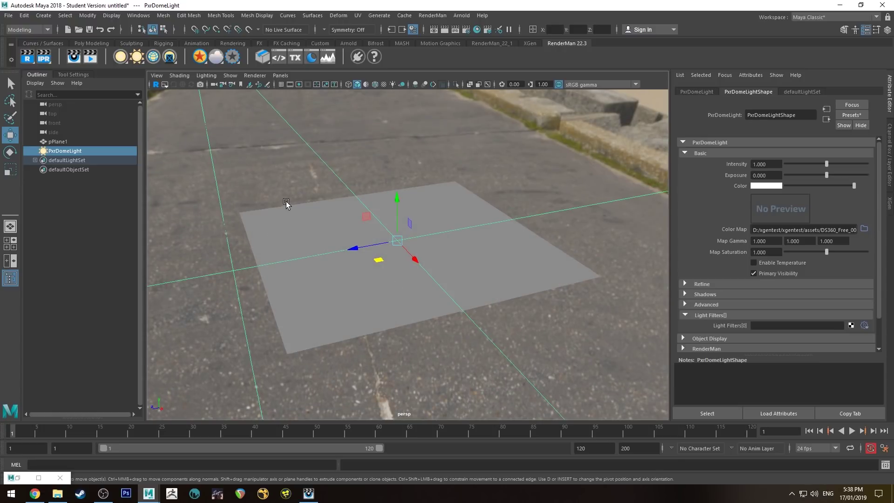
{"action": "left_click_drag", "start_coordinate": [286, 201], "coordinate": [344, 259], "text": "alt"}
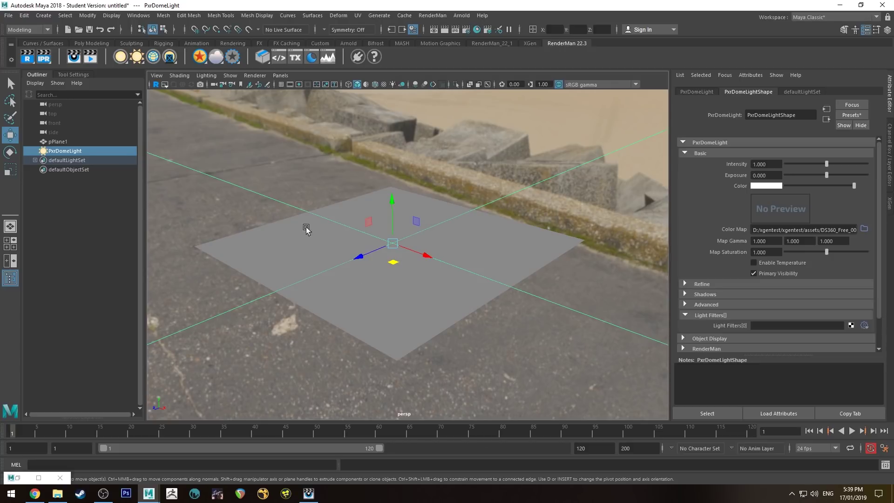
{"action": "left_click_drag", "start_coordinate": [419, 190], "coordinate": [301, 177], "text": "alt"}
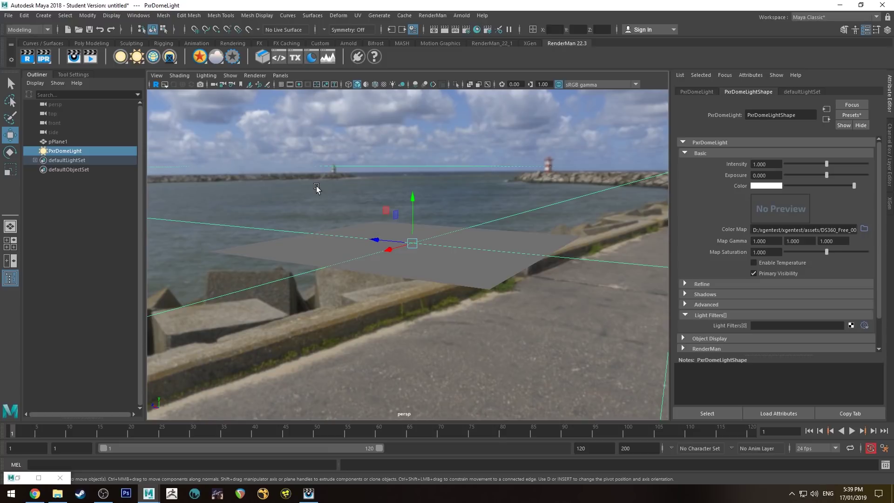
{"action": "left_click_drag", "start_coordinate": [297, 186], "coordinate": [419, 279], "text": "alt"}
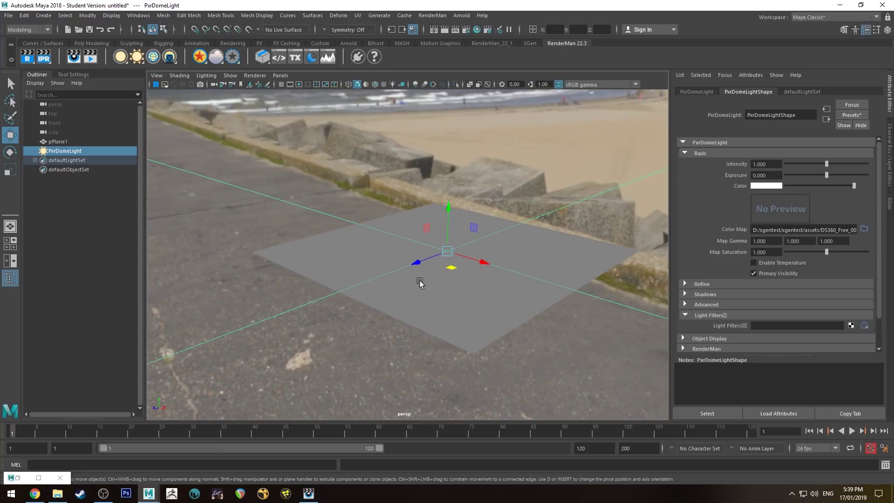
{"action": "mouse_move", "coordinate": [343, 210]}
{"action": "left_mouse_down", "text": "alt"}
{"action": "mouse_move", "coordinate": [320, 198]}
{"action": "mouse_move", "coordinate": [335, 212]}
{"action": "left_mouse_up", "text": "alt"}
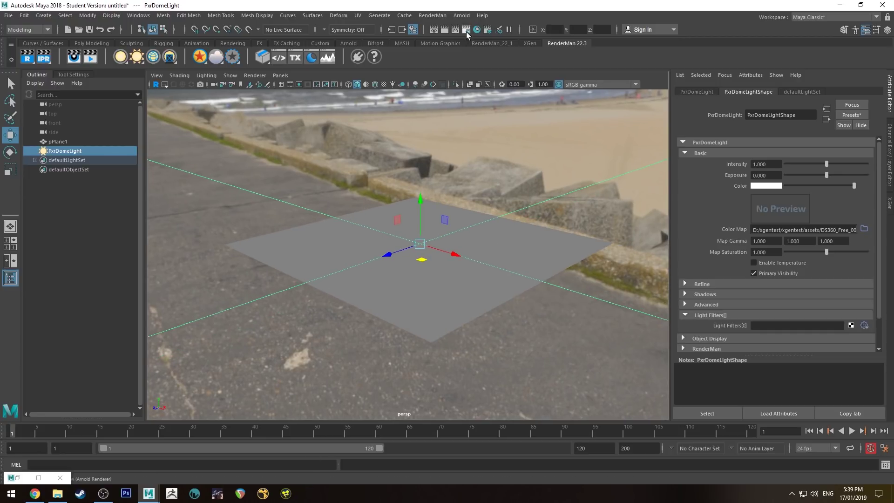
Render the perspective view with RenderMan and dock the it viewer on the right half.
{"action": "left_click", "coordinate": [43, 56]}
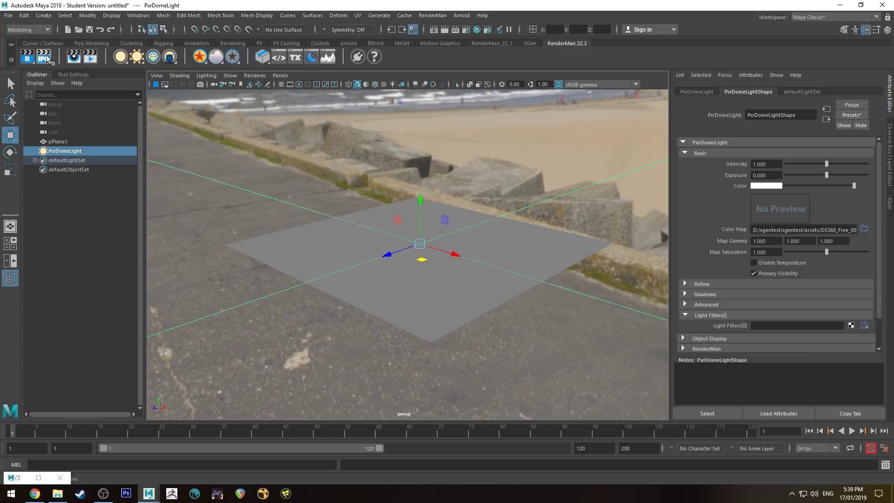
{"action": "scroll", "coordinate": [432, 192], "scroll_direction": "down", "scroll_amount": 1}
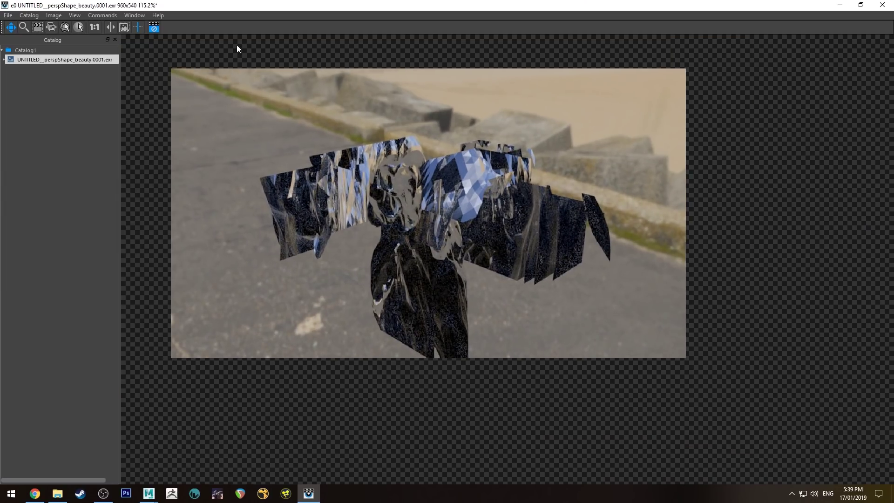
{"action": "double_click", "coordinate": [225, 6]}
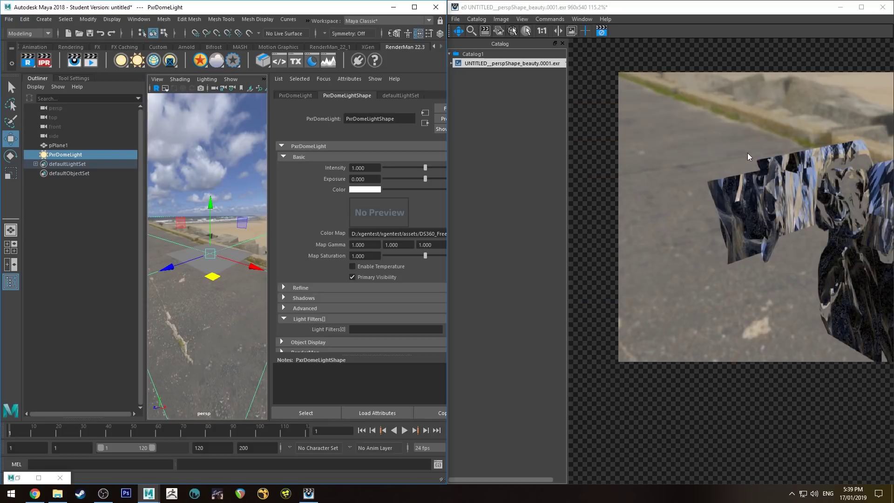
{"action": "left_click", "coordinate": [749, 152]}
{"action": "left_click_drag", "start_coordinate": [795, 161], "coordinate": [658, 146]}
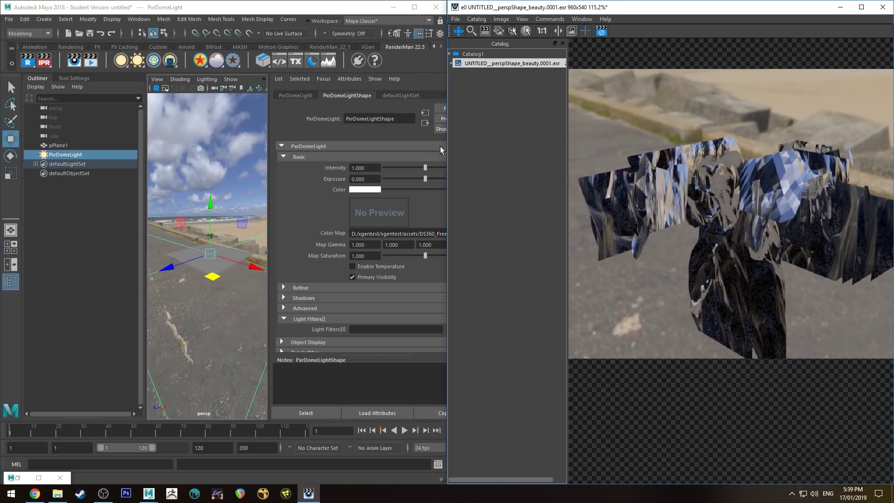
{"action": "left_click", "coordinate": [17, 477]}
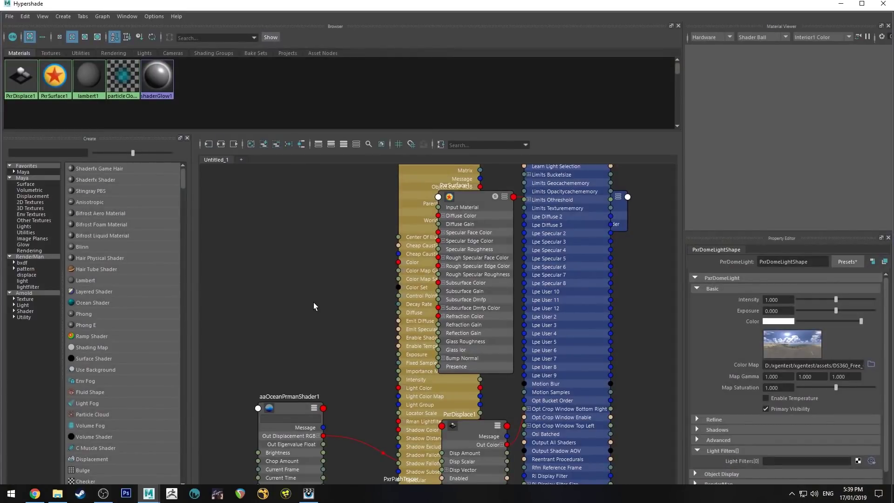
{"action": "middle_click_drag", "start_coordinate": [314, 306], "coordinate": [289, 226], "text": "alt"}
{"action": "left_click", "coordinate": [258, 320]}
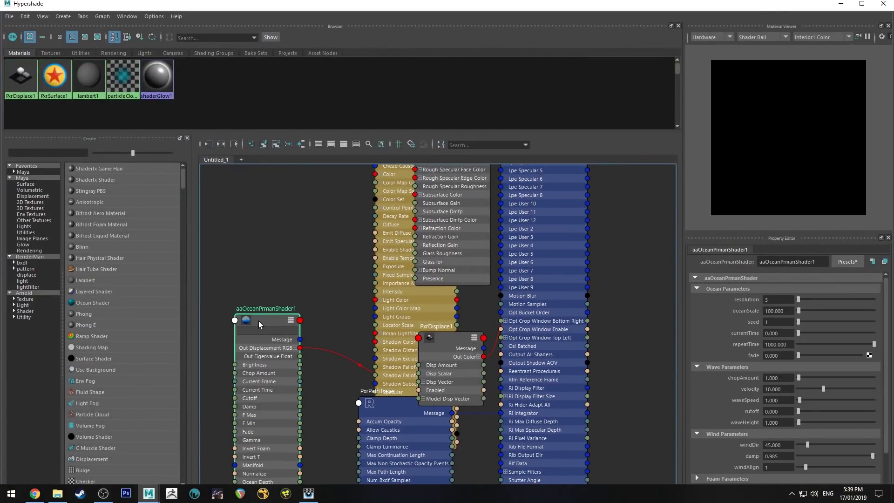
{"action": "left_click", "coordinate": [843, 7]}
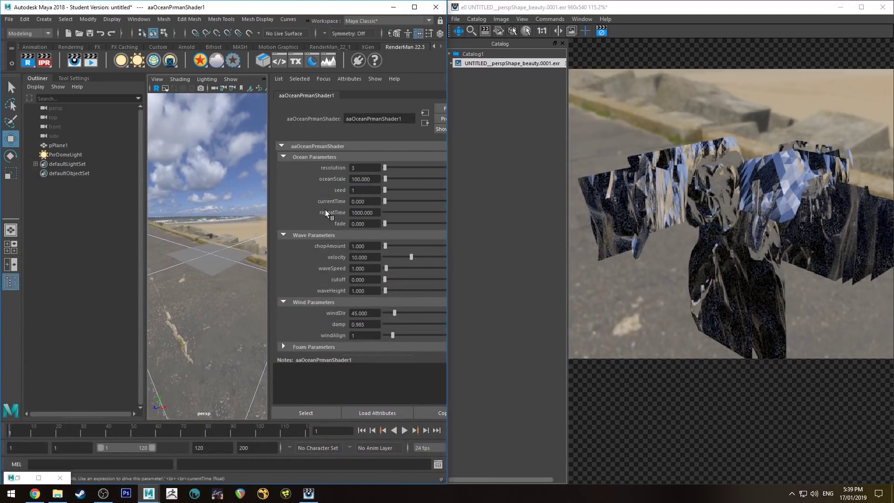
{"action": "left_click_drag", "start_coordinate": [449, 177], "coordinate": [504, 177]}
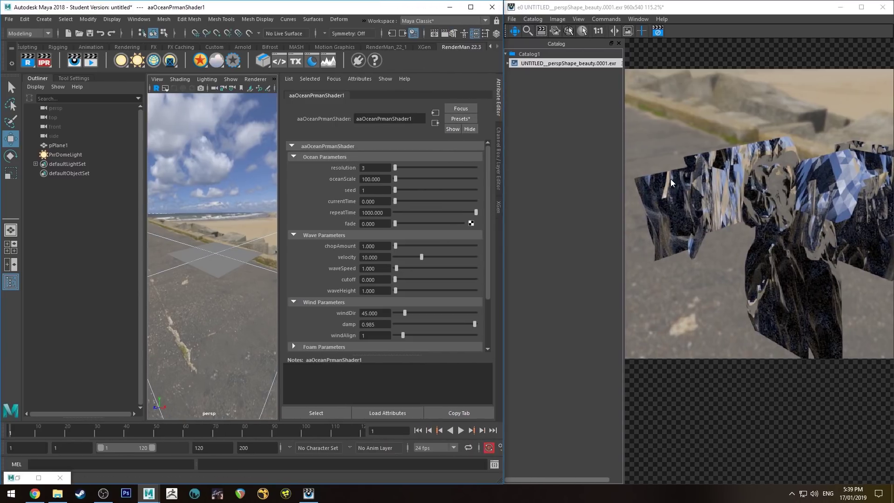
{"action": "left_click", "coordinate": [666, 167]}
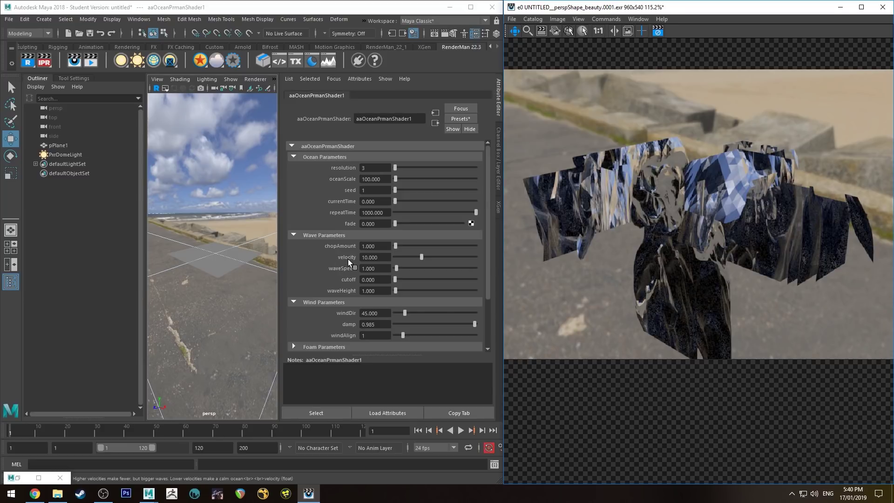
Set aaOceanPrmanShader1's velocity to 1 and oceanScale to 10, then re-render.
{"action": "left_click", "coordinate": [372, 257]}
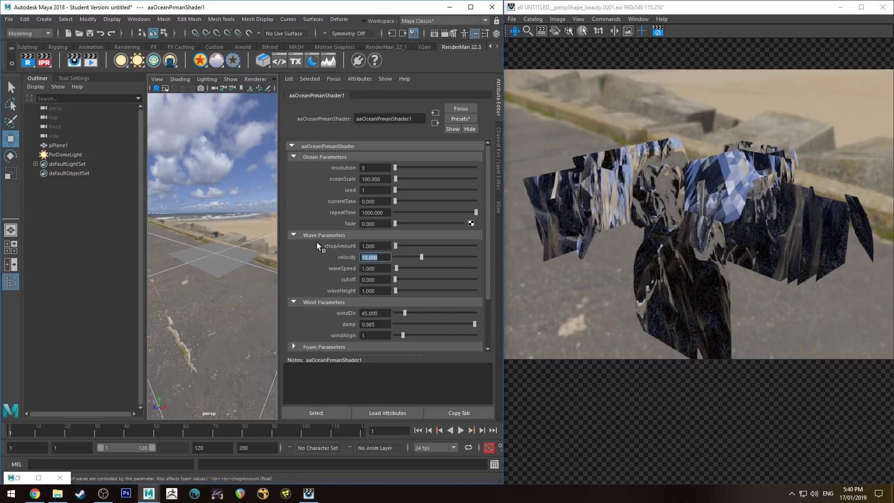
{"action": "type", "text": "1"}
{"action": "key", "text": "Return"}
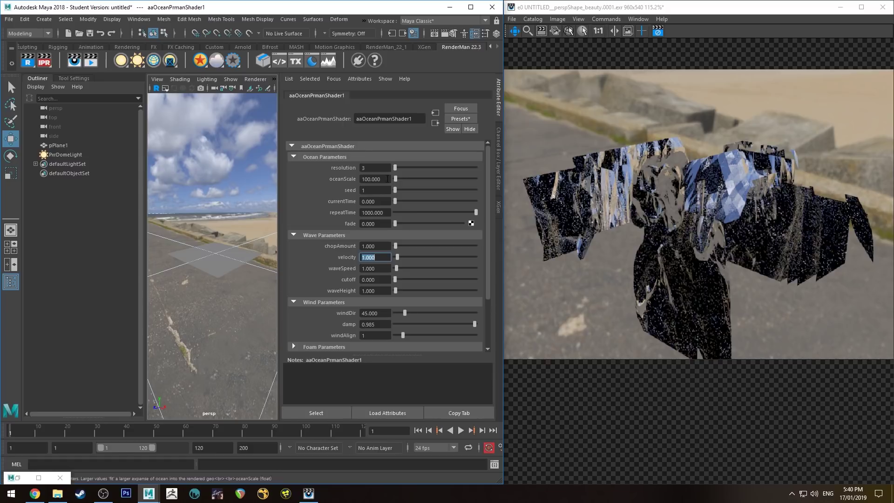
{"action": "left_click", "coordinate": [387, 178]}
{"action": "type", "text": "1"}
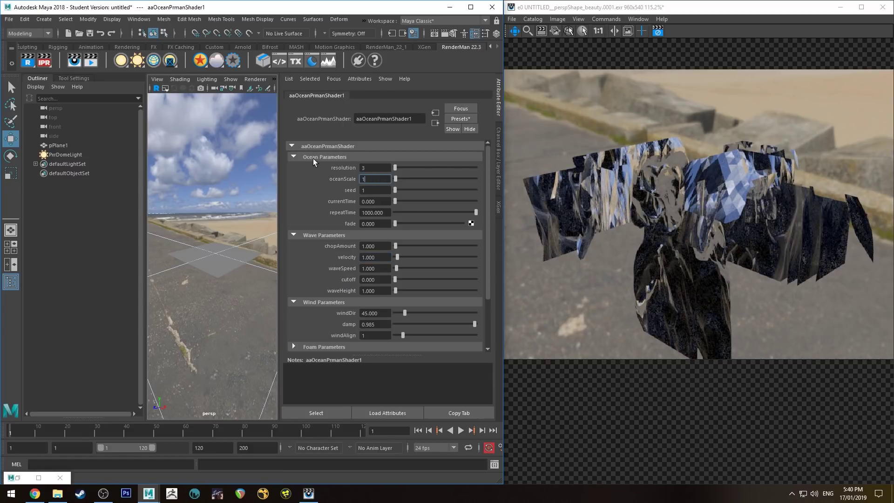
{"action": "type", "text": "0"}
{"action": "key", "text": "Return"}
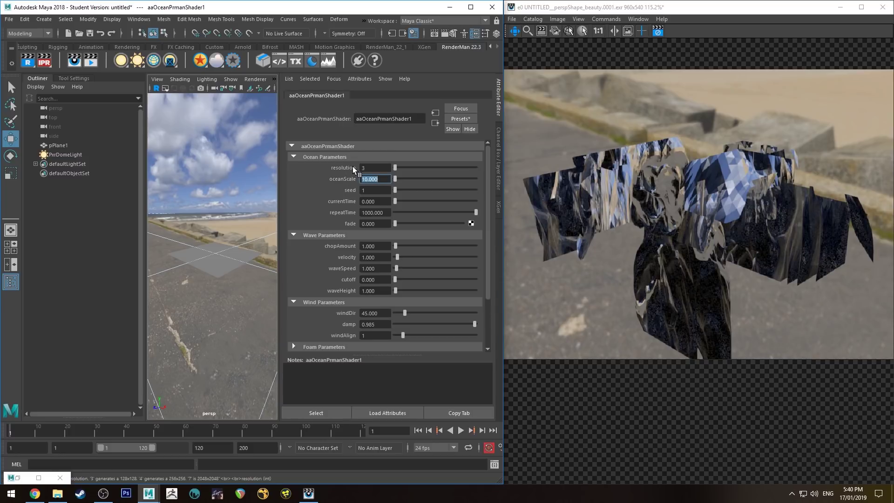
{"action": "left_click", "coordinate": [658, 36]}
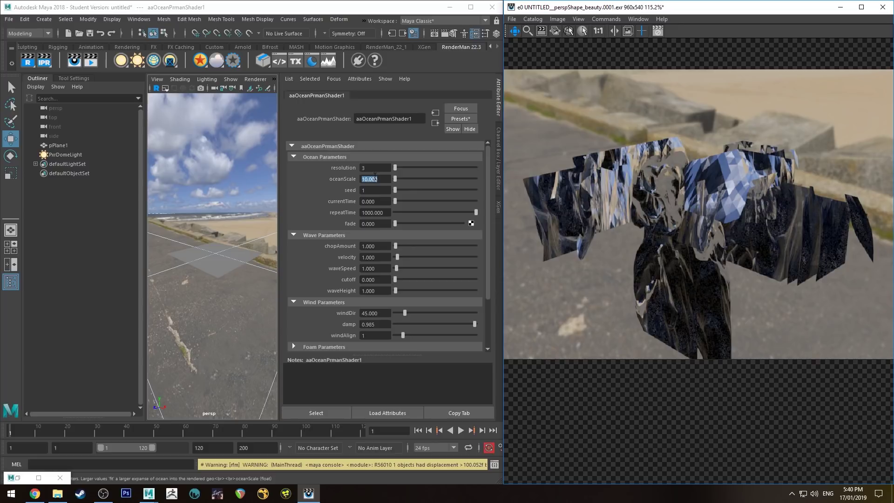
{"action": "left_click_drag", "start_coordinate": [394, 168], "coordinate": [356, 169]}
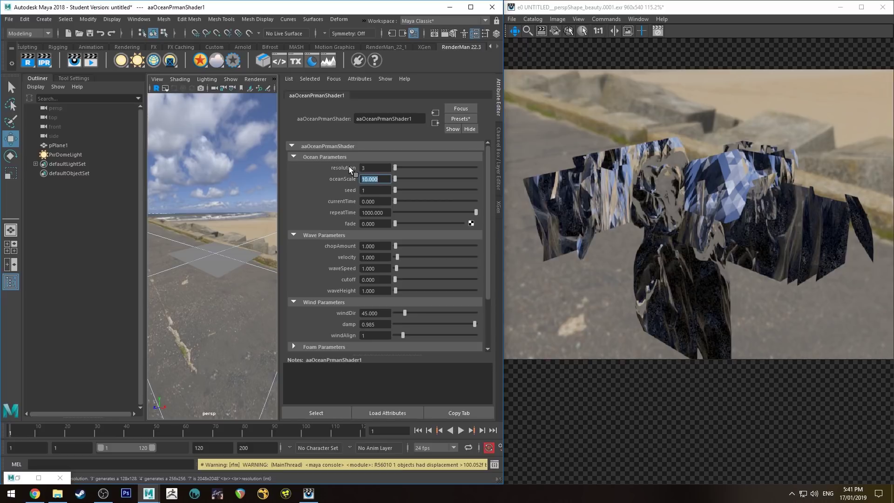
Enter 0 for aaOceanPrmanShader1's windDir under Wind Parameters, then select the windAlign field.
{"action": "scroll", "coordinate": [315, 221], "scroll_direction": "down", "scroll_amount": 2}
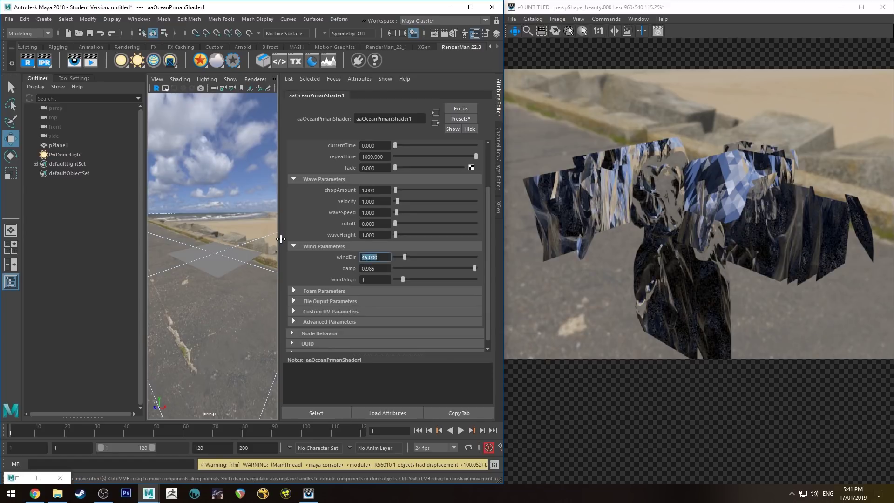
{"action": "type", "text": "0"}
{"action": "key", "text": "Return"}
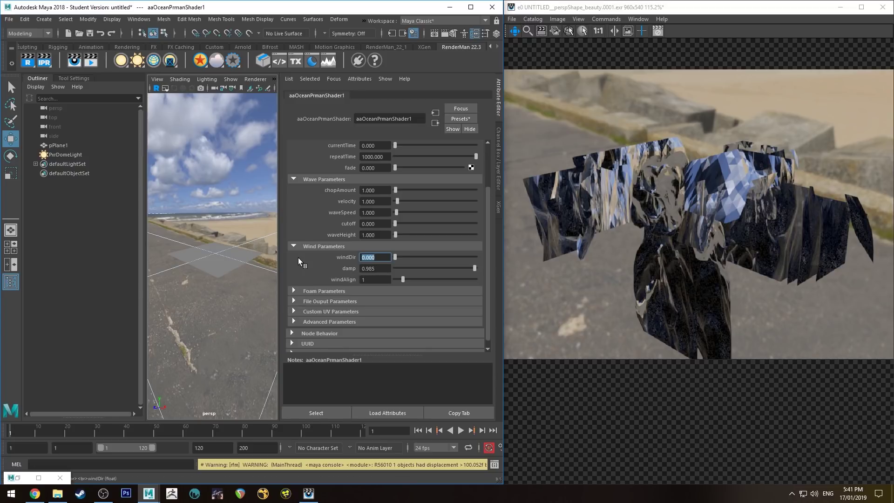
{"action": "left_click", "coordinate": [372, 280]}
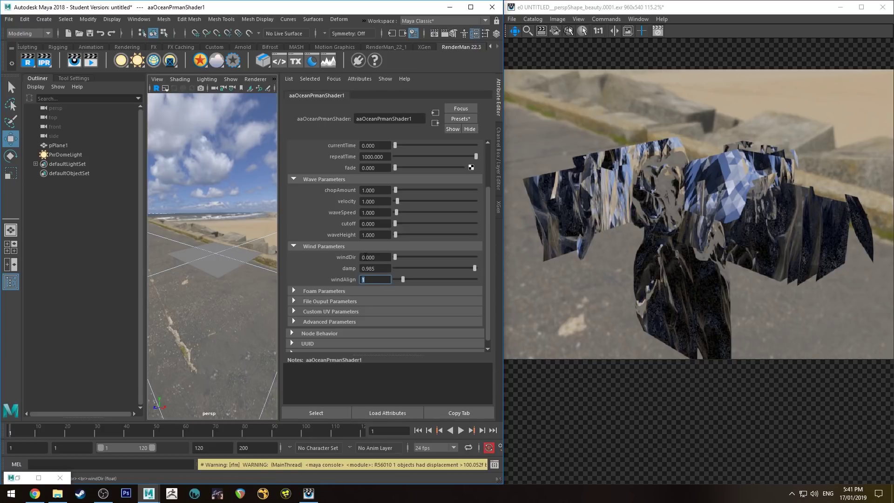
Restart the IPR render and dolly the camera to frame the finely rippled ocean.
{"action": "left_click", "coordinate": [54, 59]}
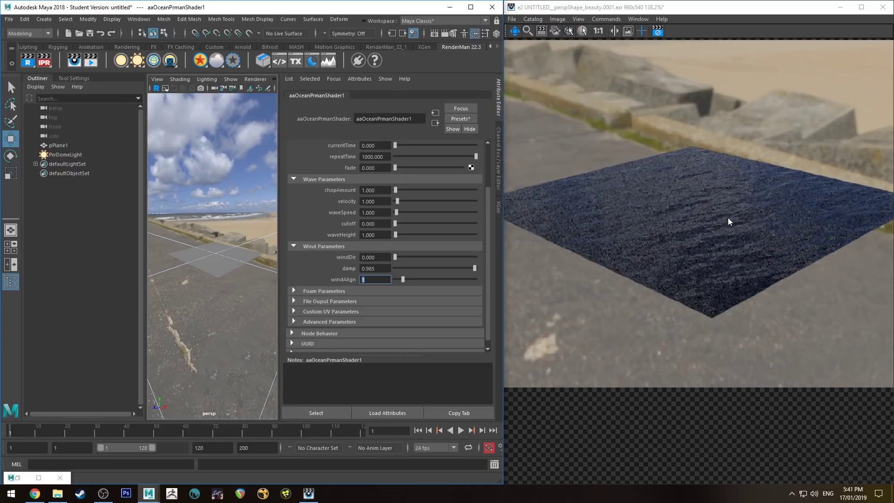
{"action": "scroll", "coordinate": [217, 257], "scroll_direction": "up", "scroll_amount": 5}
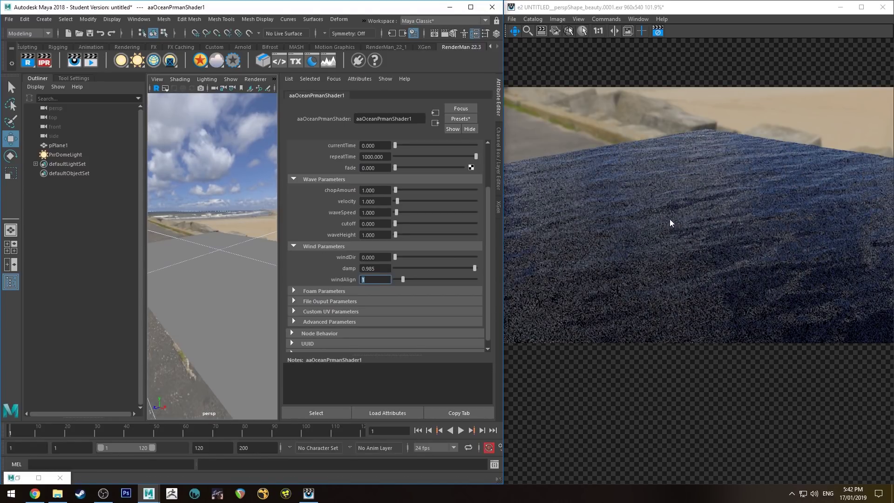
{"action": "scroll", "coordinate": [217, 257], "scroll_direction": "down", "scroll_amount": 5}
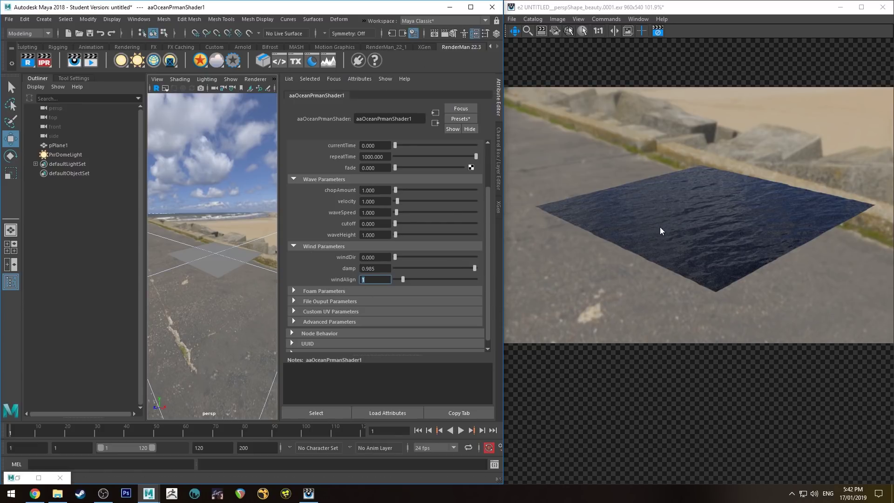
{"action": "left_click", "coordinate": [231, 228]}
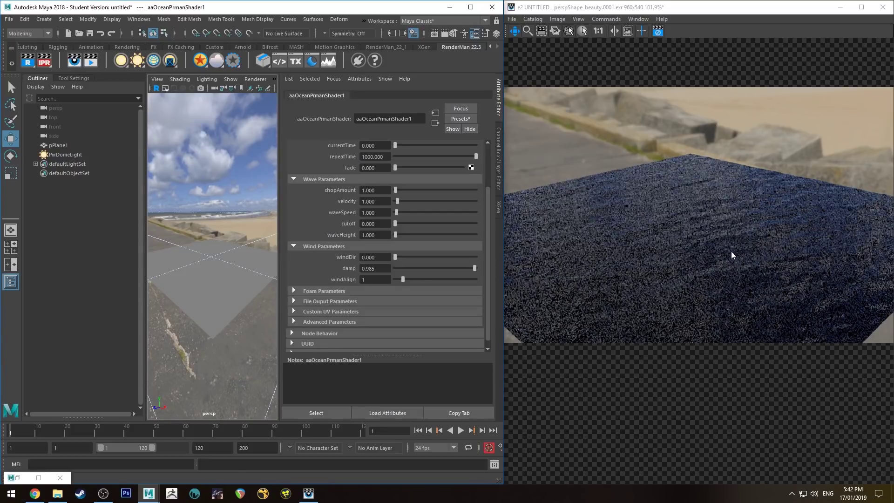
{"action": "scroll", "coordinate": [403, 205], "scroll_direction": "up", "scroll_amount": 3}
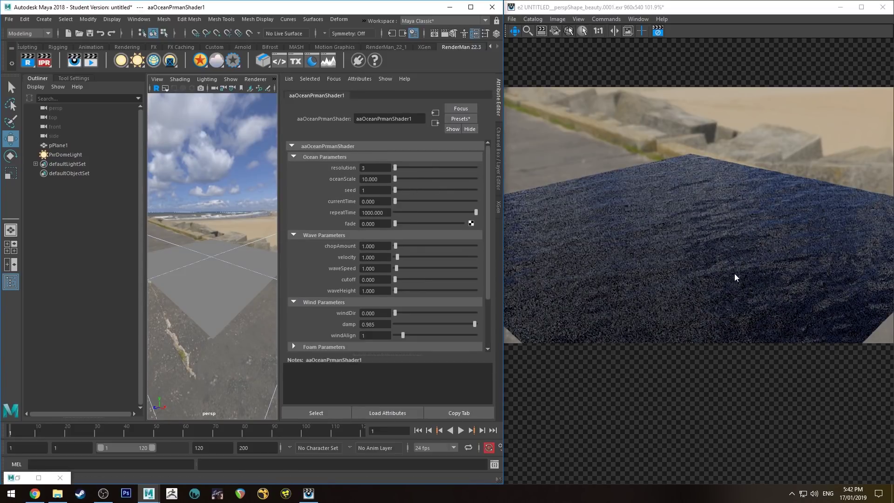
Stop the IPR, set chopAmount to 5 and waveHeight to 5, then restart the render.
{"action": "left_click", "coordinate": [643, 31]}
{"action": "left_click", "coordinate": [375, 246]}
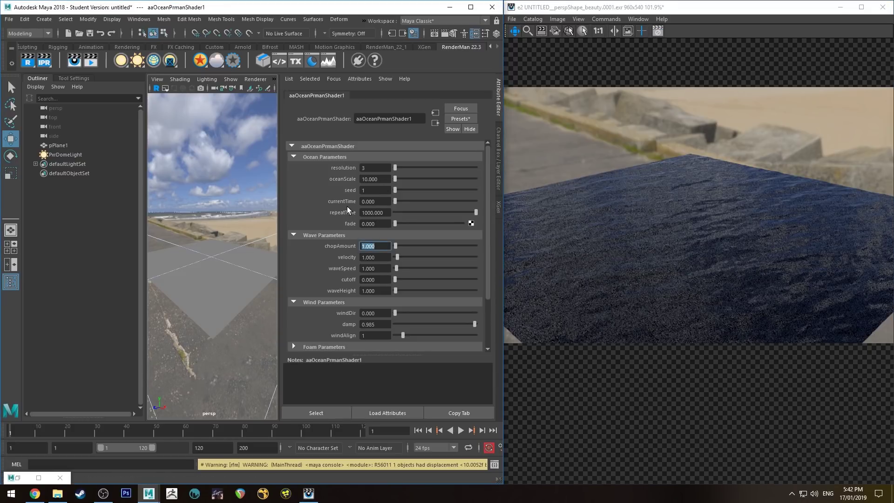
{"action": "type", "text": "5"}
{"action": "key", "text": "Return"}
{"action": "left_click", "coordinate": [374, 290]}
{"action": "type", "text": "5"}
{"action": "key", "text": "Return"}
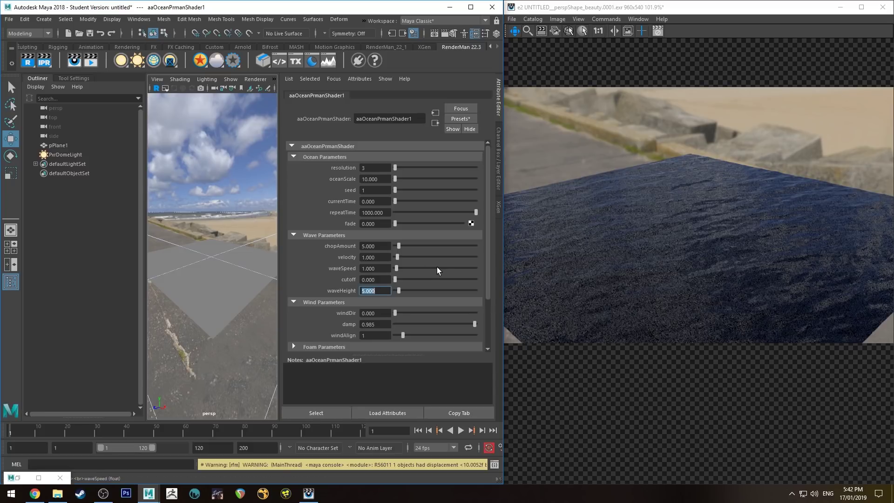
{"action": "left_click", "coordinate": [377, 246]}
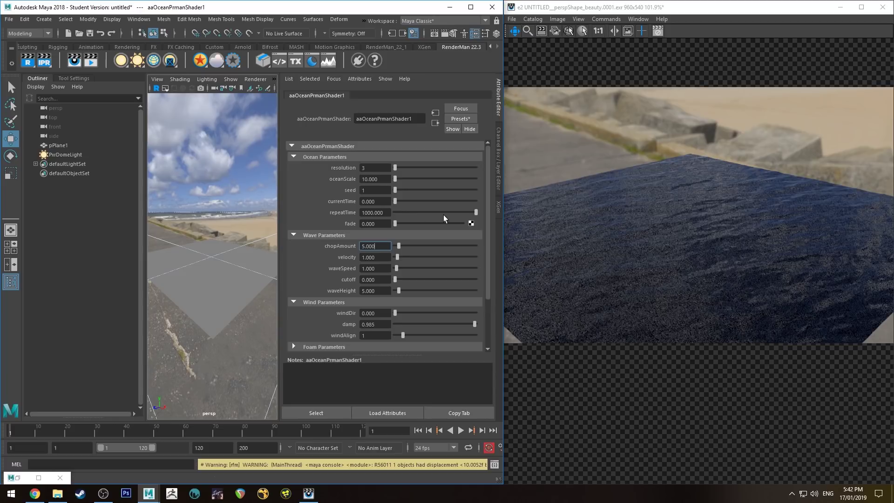
{"action": "key", "text": "Return"}
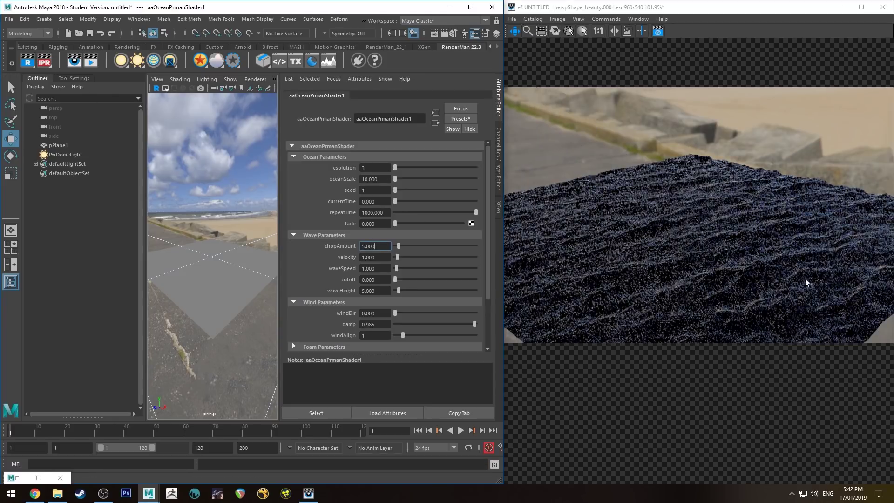
Check the refined choppy-wave render, then select the wave velocity field.
{"action": "left_click", "coordinate": [760, 229]}
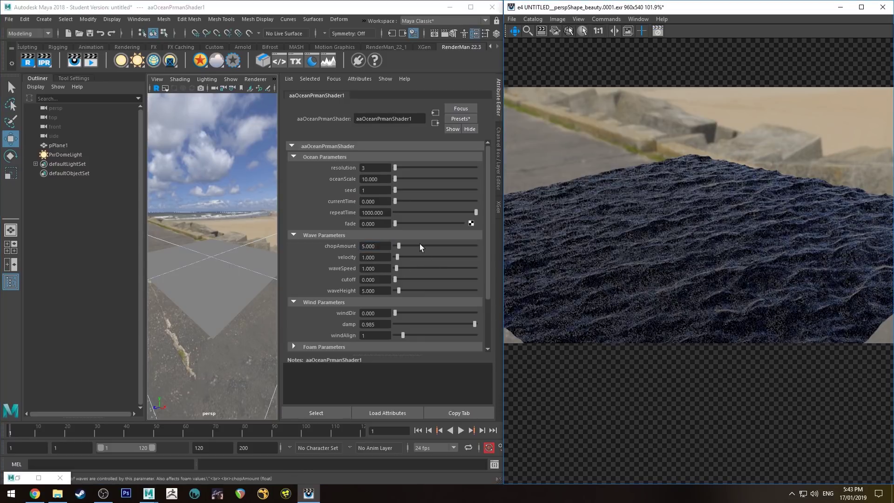
{"action": "left_click", "coordinate": [386, 259]}
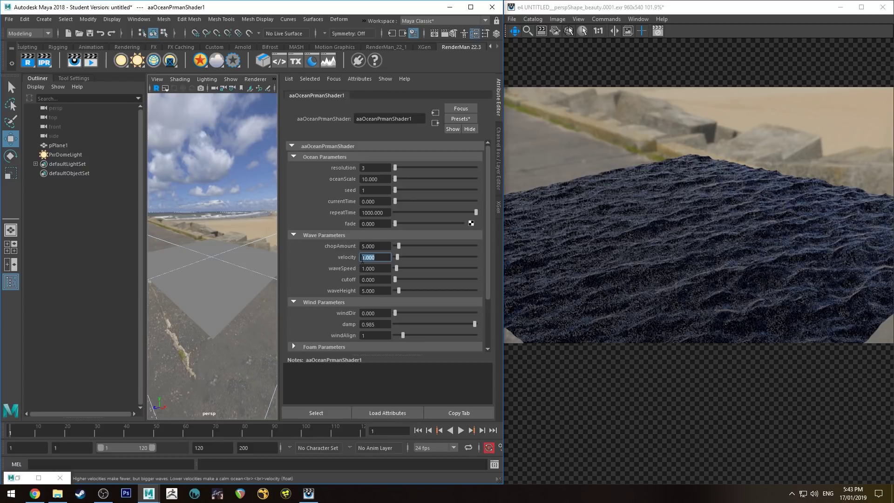
Set wave velocity to 5, test a value of 2, then settle back on 5.
{"action": "type", "text": "5"}
{"action": "key", "text": "Return"}
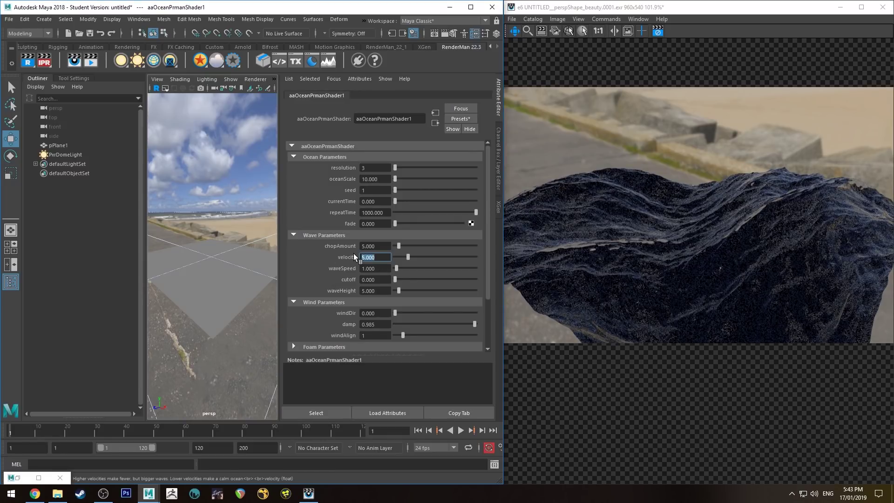
{"action": "type", "text": "2"}
{"action": "key", "text": "Return"}
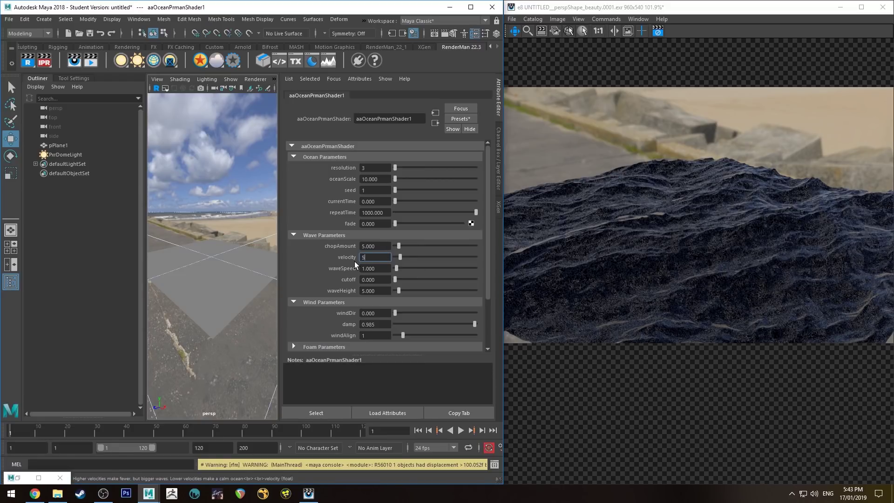
{"action": "type", "text": "5"}
{"action": "key", "text": "Return"}
Restart the IPR render, set the ocean cutoff to 6, and re-render.
{"action": "left_click", "coordinate": [48, 62]}
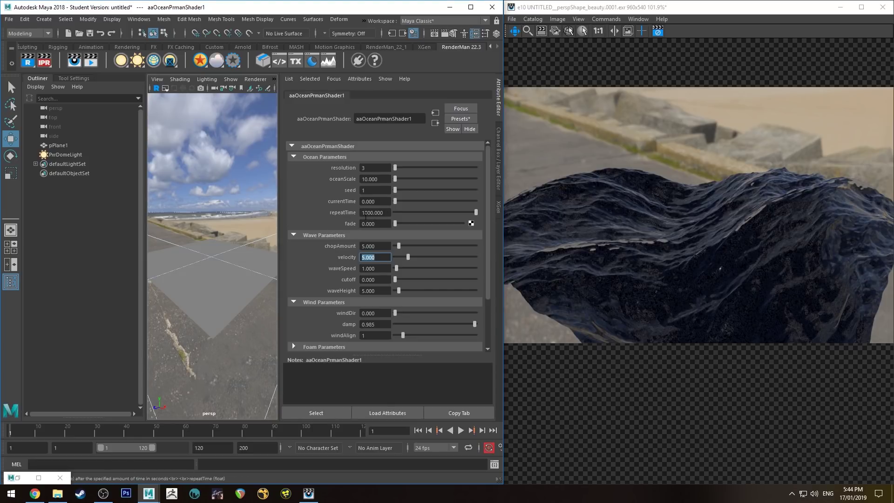
{"action": "key", "text": "Tab"}
{"action": "key", "text": "Tab"}
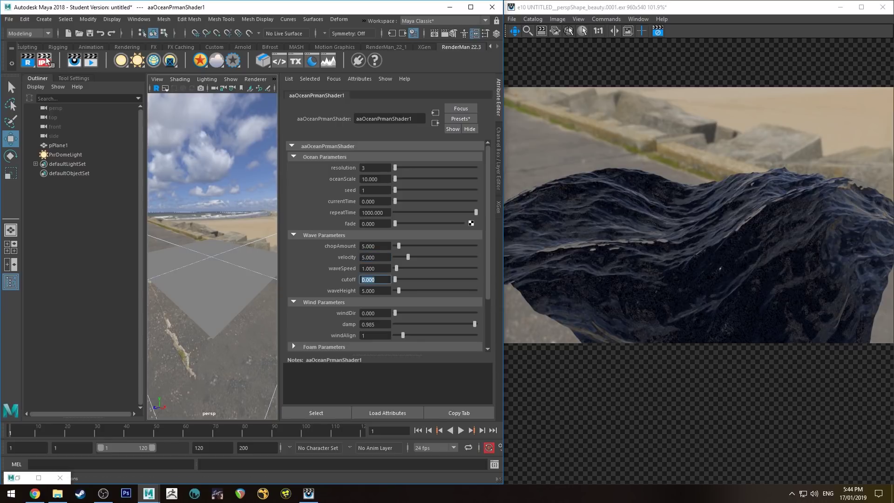
{"action": "left_click", "coordinate": [659, 30]}
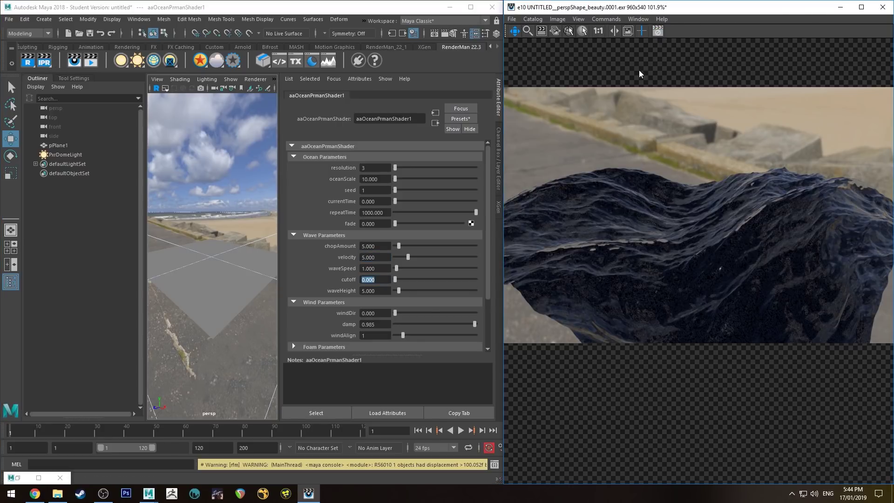
{"action": "left_click", "coordinate": [472, 220]}
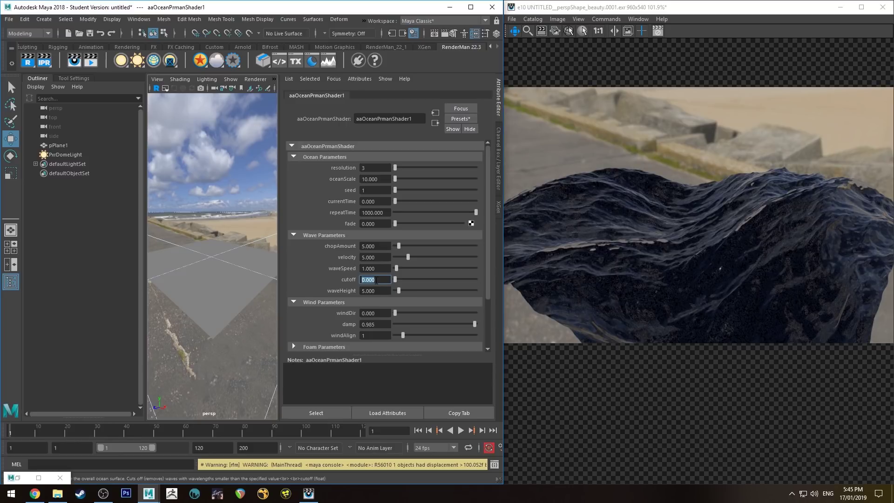
{"action": "type", "text": "6"}
{"action": "key", "text": "Return"}
{"action": "left_click", "coordinate": [46, 58]}
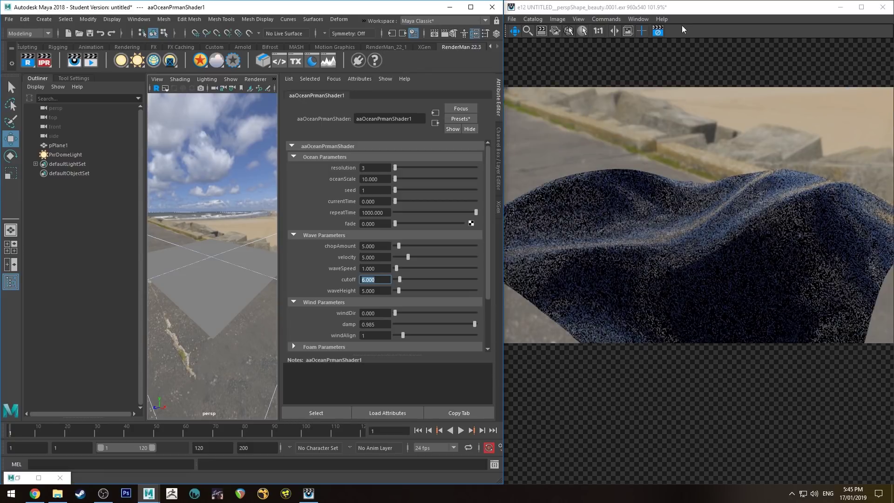
Lower the cutoff to 2, re-render, and bring up the catalog of earlier renders.
{"action": "left_click", "coordinate": [386, 282]}
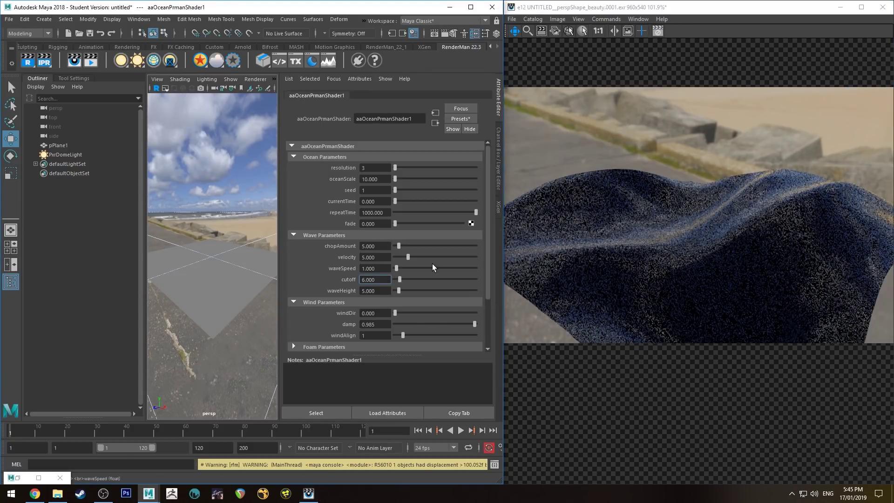
{"action": "key", "text": "Return"}
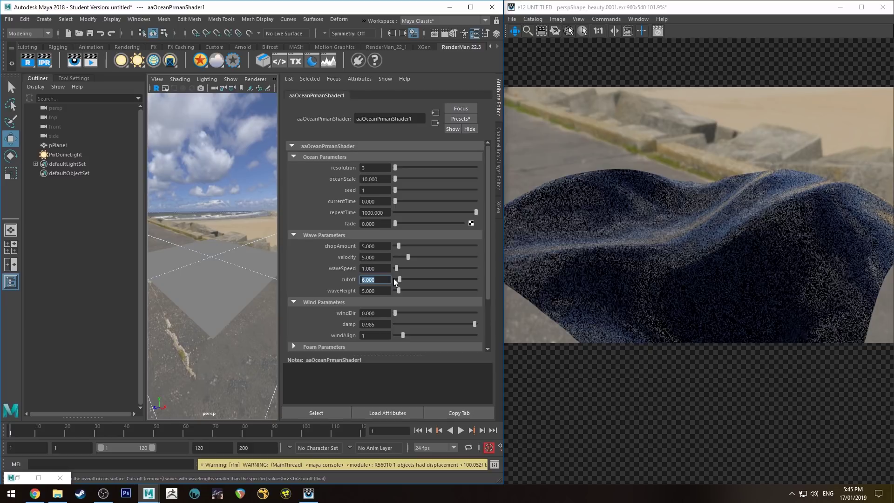
{"action": "key", "text": "Return"}
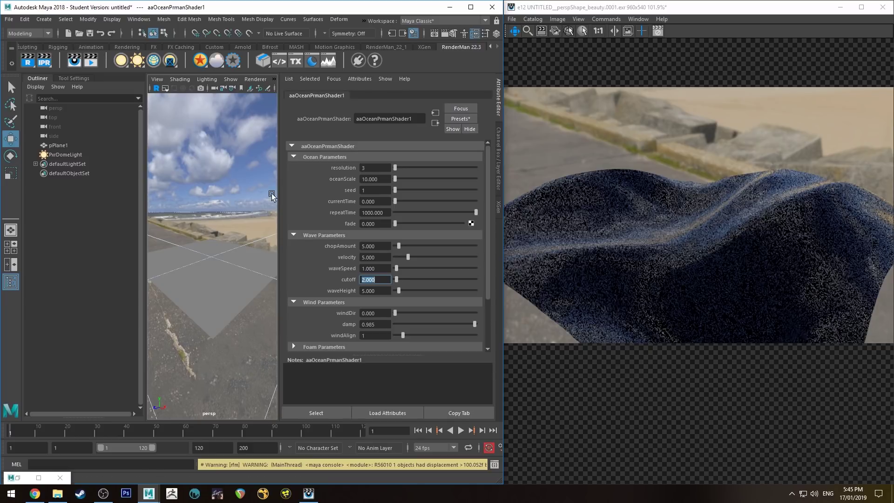
{"action": "left_click", "coordinate": [40, 59]}
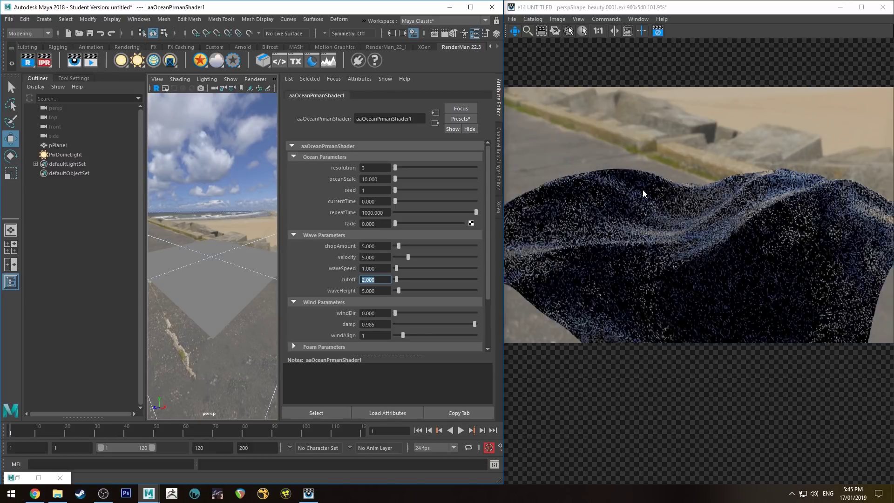
{"action": "left_click", "coordinate": [645, 219]}
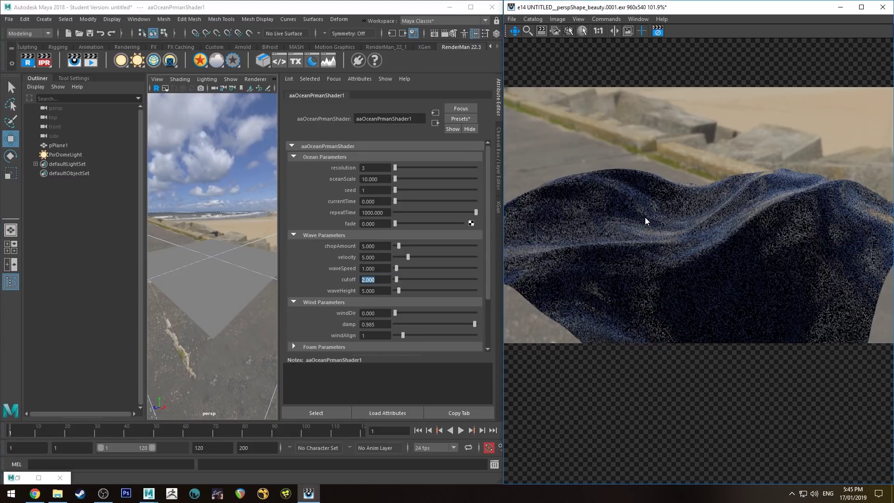
{"action": "key", "text": "c"}
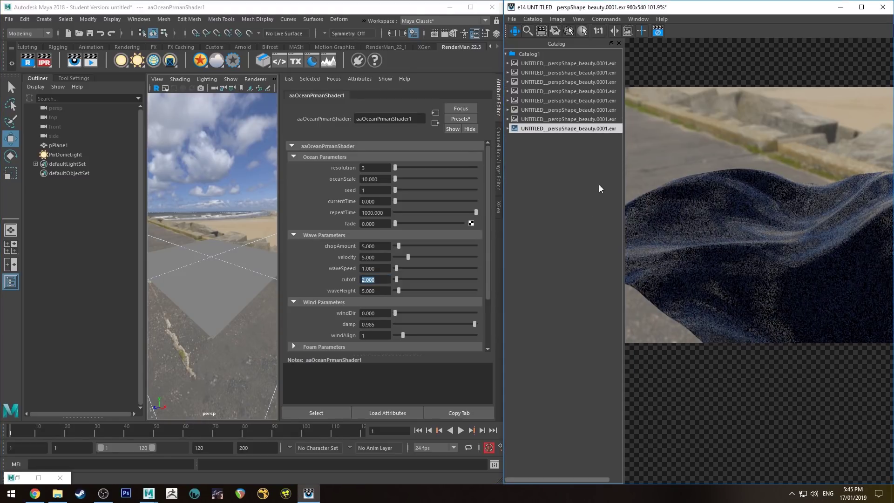
Flip through earlier catalog renders to compare them with the latest ocean render.
{"action": "left_click", "coordinate": [553, 119]}
{"action": "left_click", "coordinate": [559, 129]}
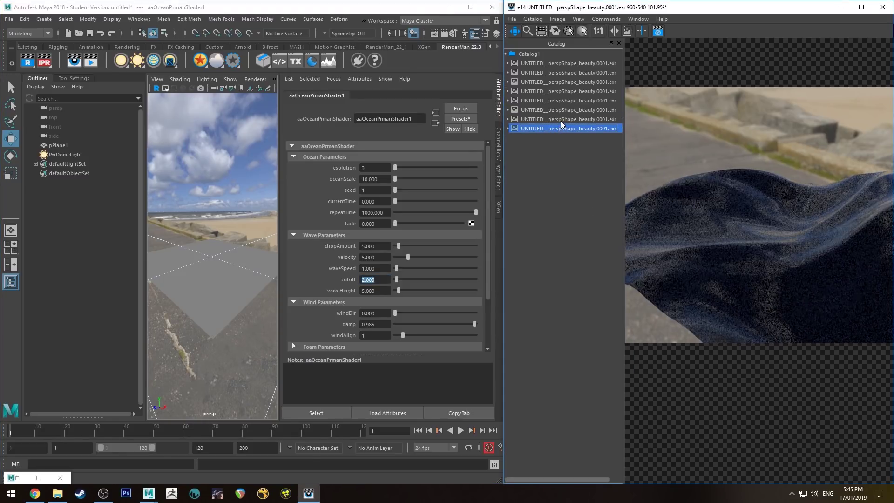
{"action": "left_click", "coordinate": [560, 119]}
{"action": "left_click", "coordinate": [565, 110]}
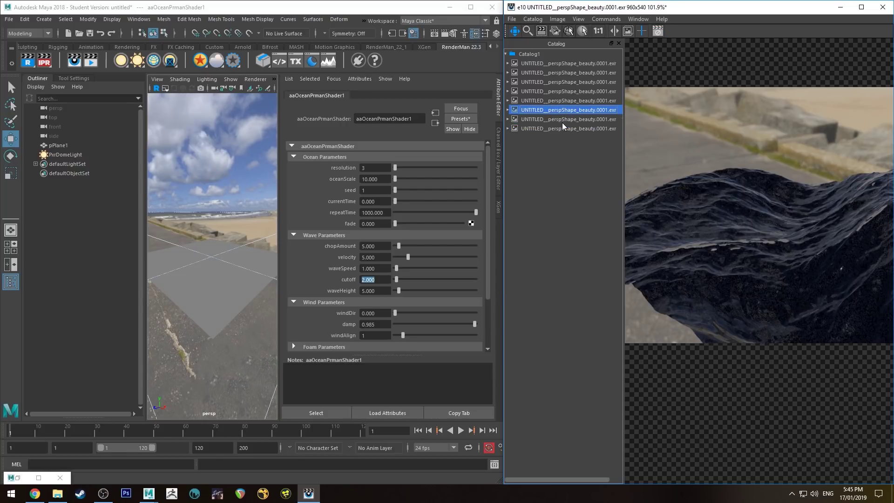
{"action": "left_click", "coordinate": [569, 128]}
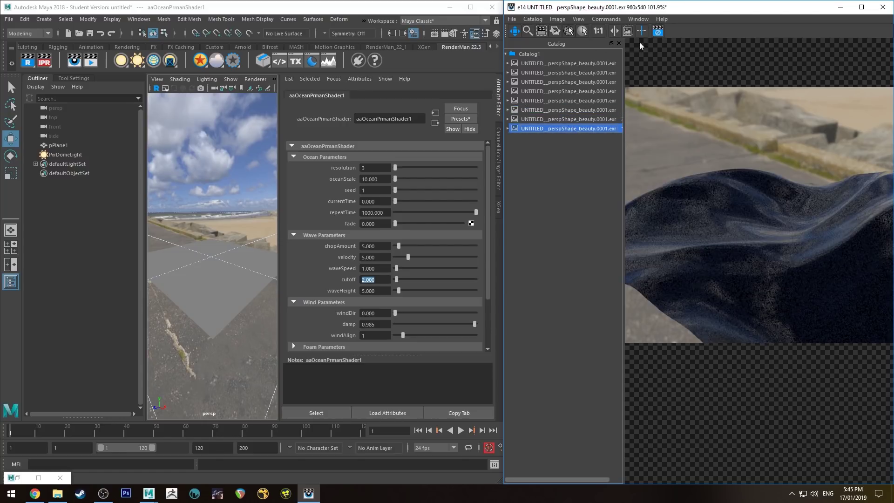
Set the cutoff to 0.5, re-render and compare, then change the cutoff to 0.
{"action": "left_click", "coordinate": [285, 264]}
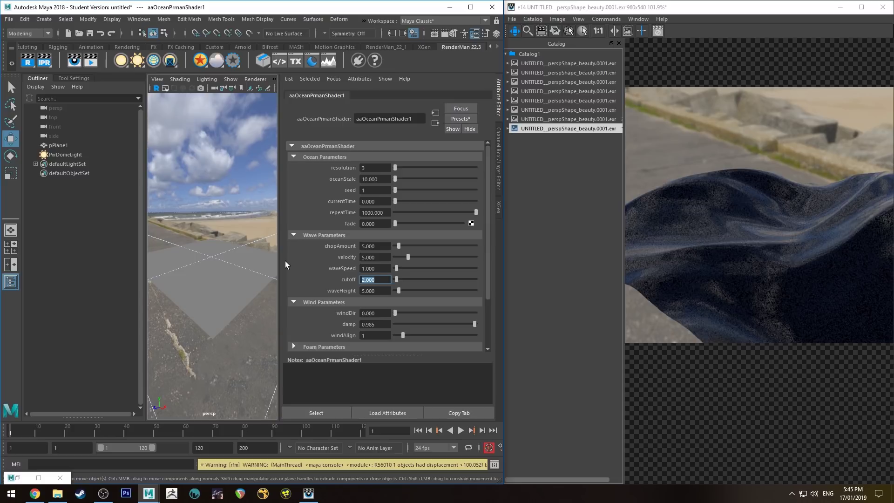
{"action": "type", "text": "0.5"}
{"action": "key", "text": "Return"}
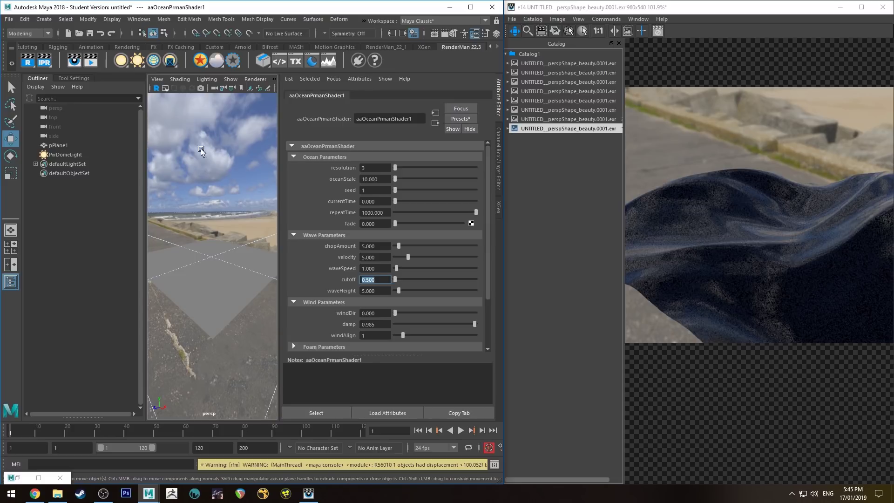
{"action": "left_click", "coordinate": [45, 60]}
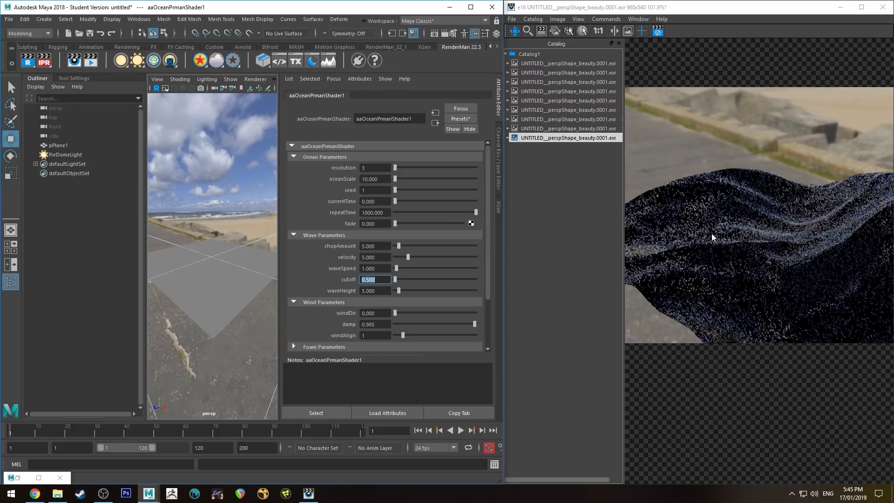
{"action": "left_click", "coordinate": [564, 119]}
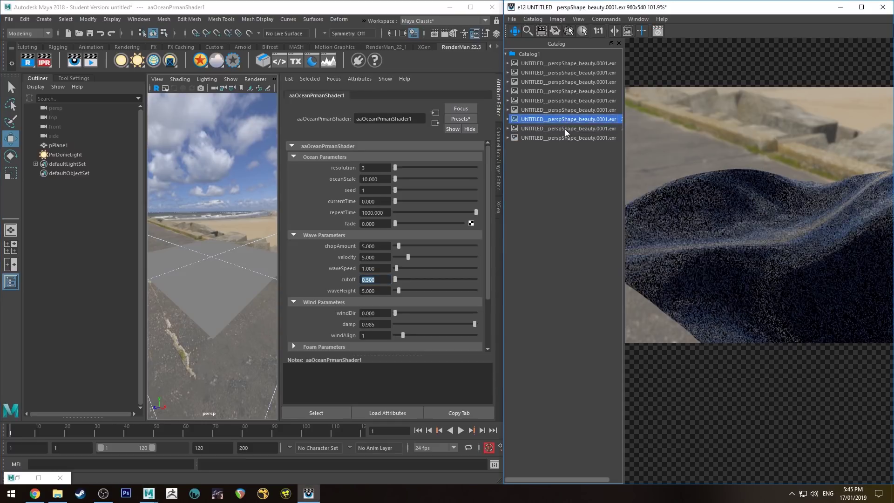
{"action": "left_click", "coordinate": [568, 111]}
{"action": "left_click", "coordinate": [570, 137]}
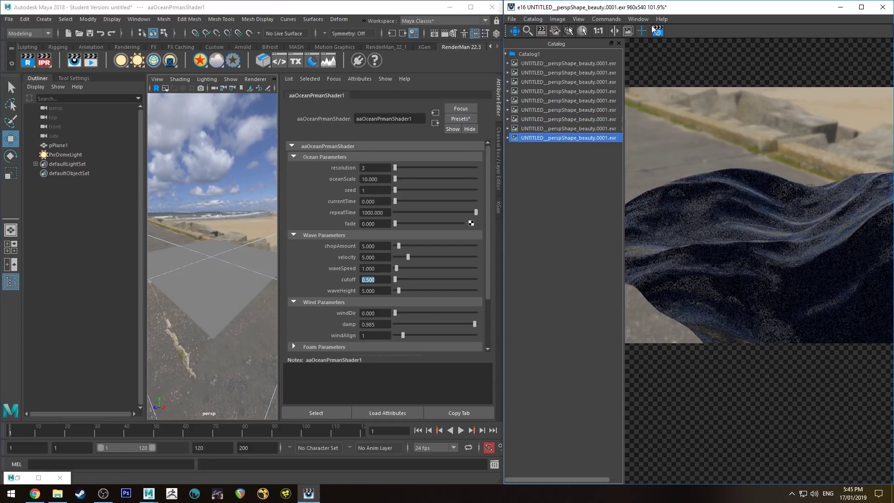
{"action": "key", "text": "alt+Tab"}
{"action": "type", "text": "0"}
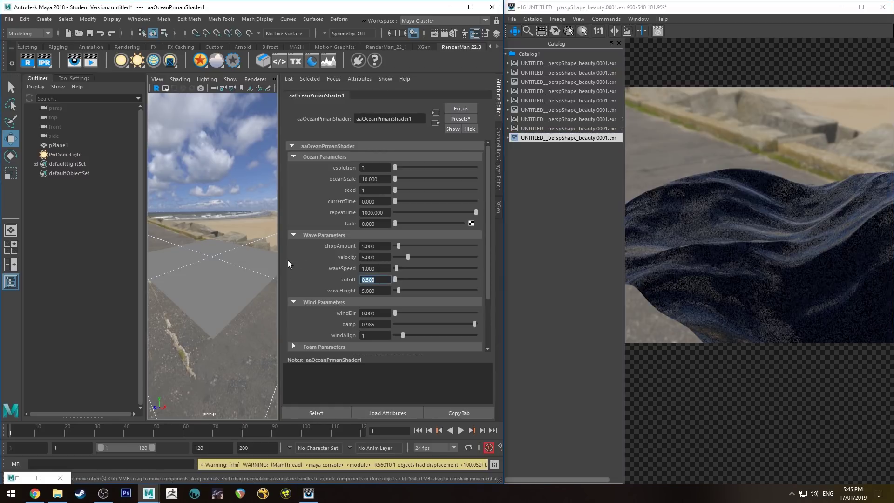
{"action": "key", "text": "Return"}
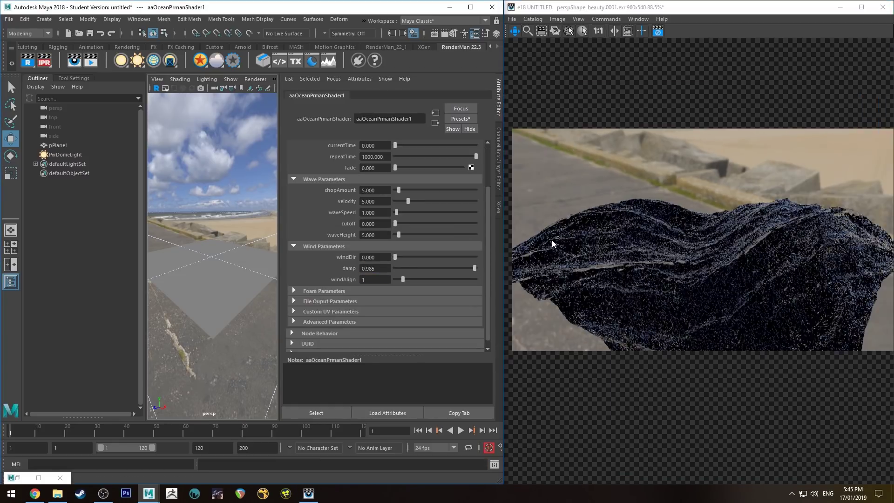
Shift the rendered ocean image upward and expand the shader's Foam Parameters section.
{"action": "left_click", "coordinate": [623, 266]}
{"action": "middle_click_drag", "start_coordinate": [624, 266], "coordinate": [620, 253], "text": "alt"}
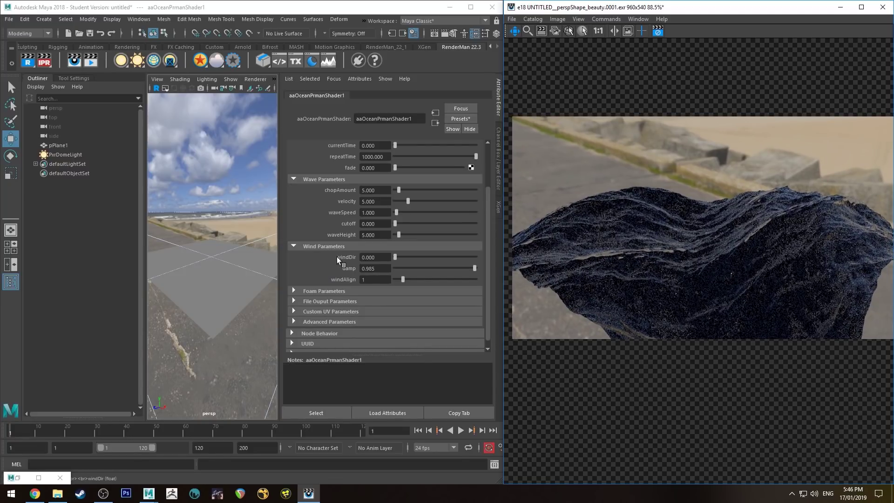
{"action": "scroll", "coordinate": [337, 256], "scroll_direction": "down", "scroll_amount": 1}
{"action": "left_click", "coordinate": [316, 284]}
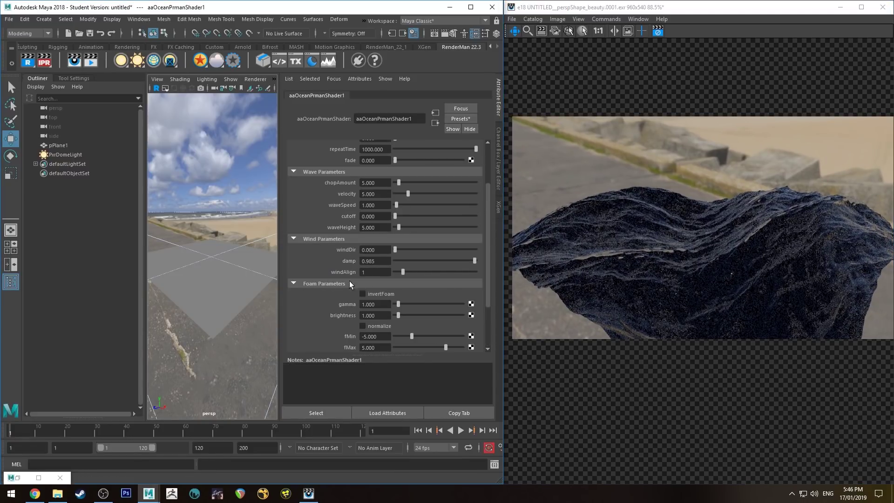
{"action": "scroll", "coordinate": [337, 284], "scroll_direction": "down", "scroll_amount": 3}
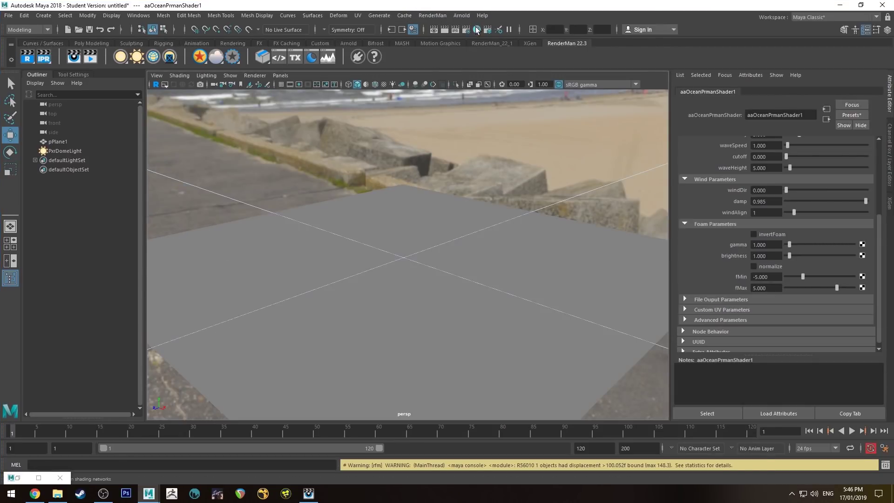
Assign a RenderMan PxrLayerSurface material to pPlane1 and view its network in Hypershade.
{"action": "left_click", "coordinate": [476, 33]}
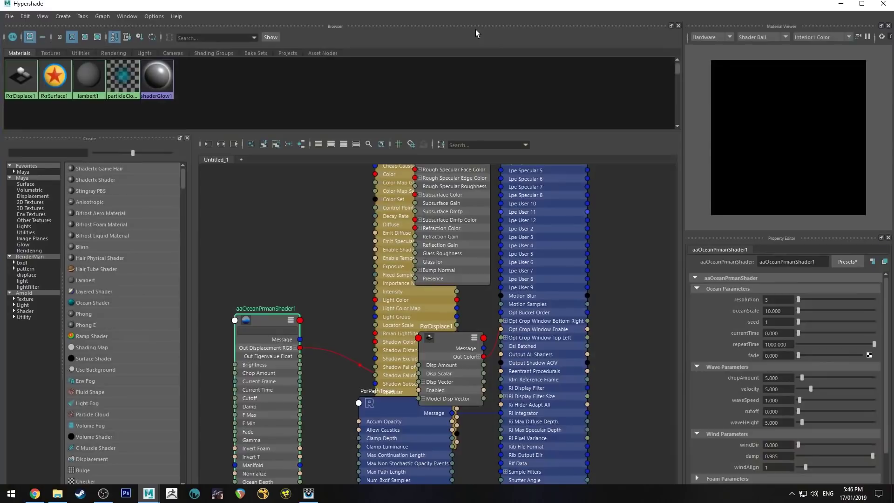
{"action": "scroll", "coordinate": [303, 281], "scroll_direction": "down", "scroll_amount": 3}
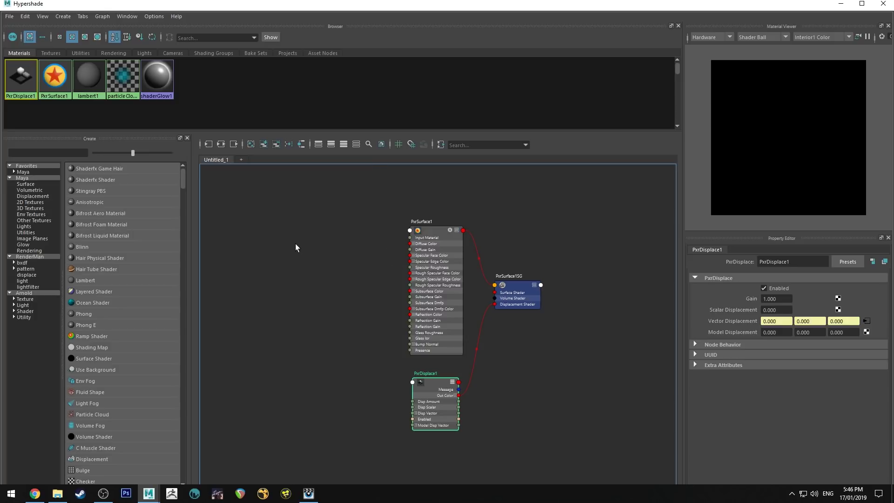
{"action": "left_click", "coordinate": [843, 6]}
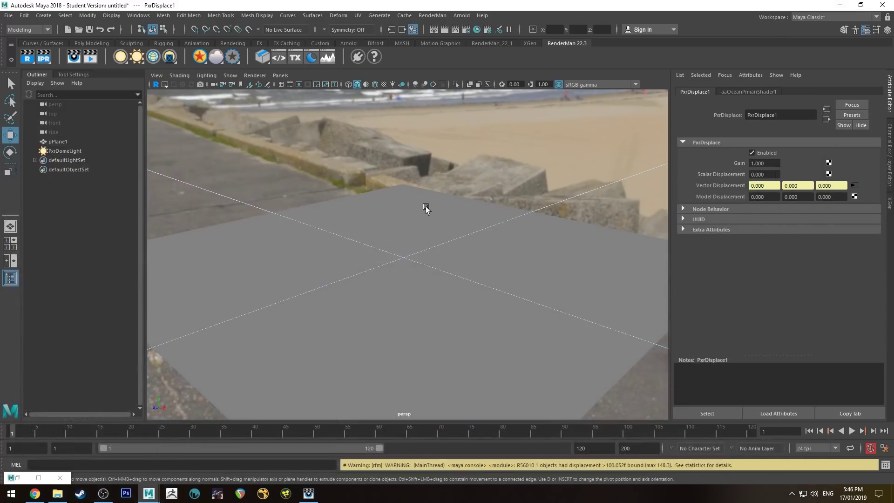
{"action": "left_click", "coordinate": [425, 208]}
{"action": "left_click", "coordinate": [203, 57]}
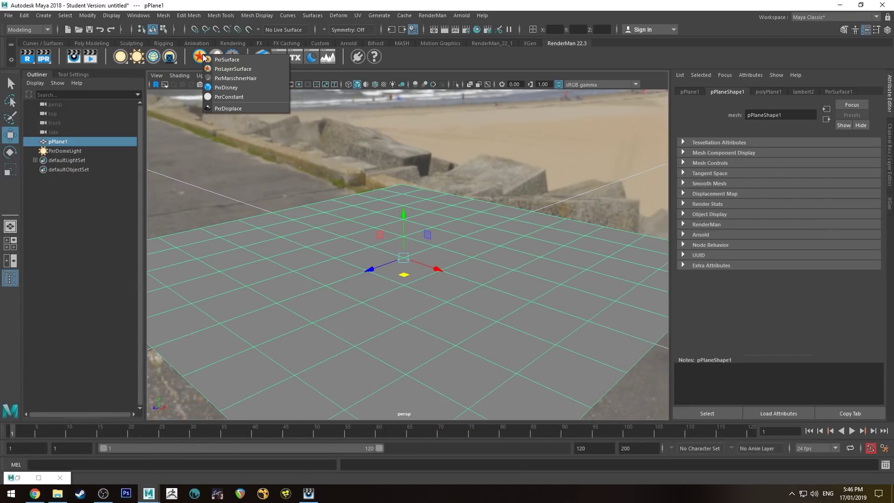
{"action": "left_click", "coordinate": [230, 69]}
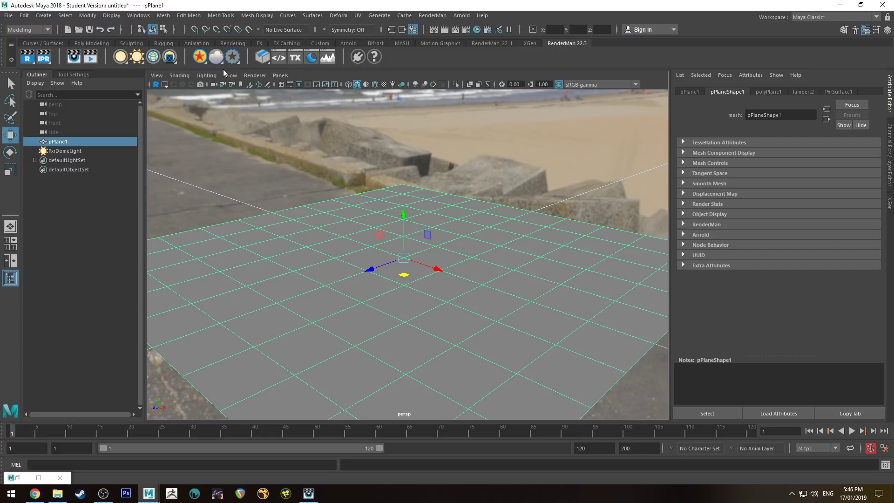
{"action": "left_click", "coordinate": [17, 477]}
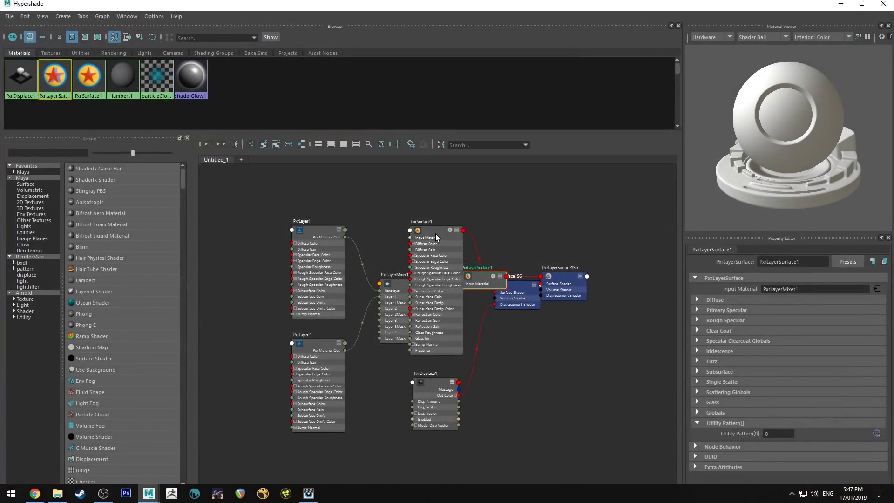
Rearrange the graph and connect PxrDisplace1 to PxrLayerSurface1SG's displacement shader.
{"action": "left_click_drag", "start_coordinate": [436, 237], "coordinate": [390, 98]}
{"action": "left_click_drag", "start_coordinate": [496, 303], "coordinate": [507, 243]}
{"action": "left_click_drag", "start_coordinate": [443, 409], "coordinate": [415, 406]}
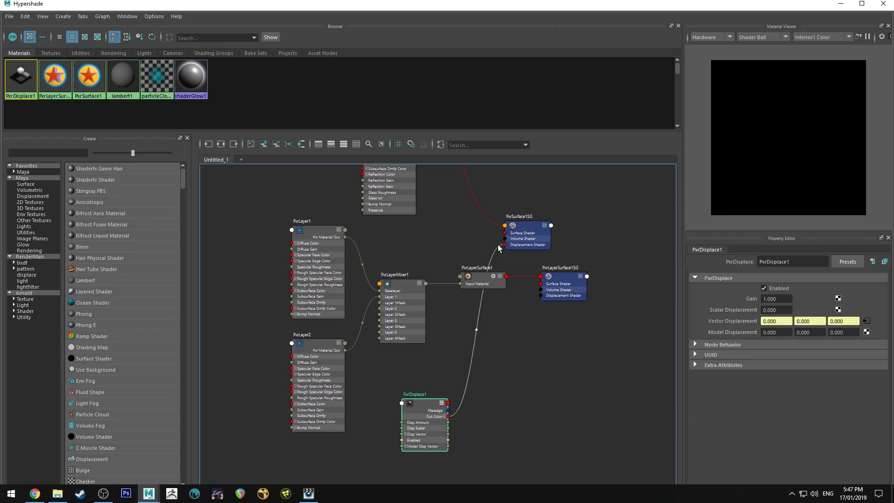
{"action": "left_click_drag", "start_coordinate": [498, 246], "coordinate": [543, 294]}
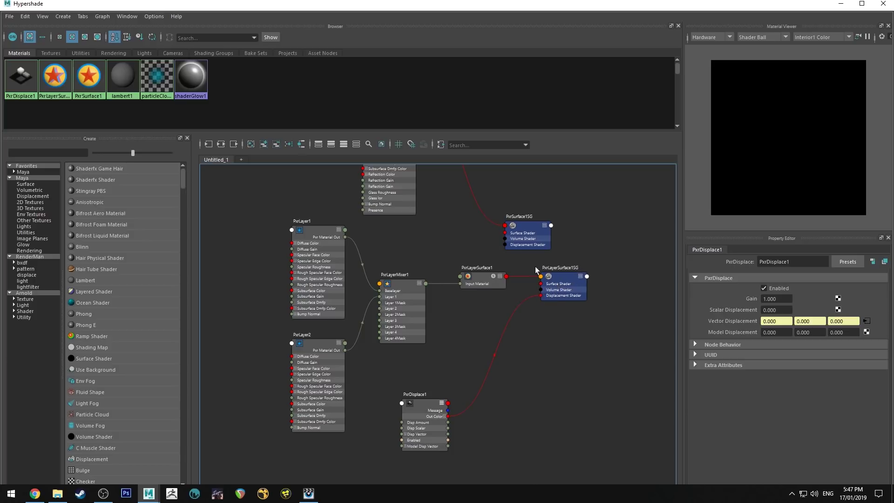
Delete the unused PxrSurface1 material and its PxrSurface1SG shading group.
{"action": "scroll", "coordinate": [496, 178], "scroll_direction": "down", "scroll_amount": 2}
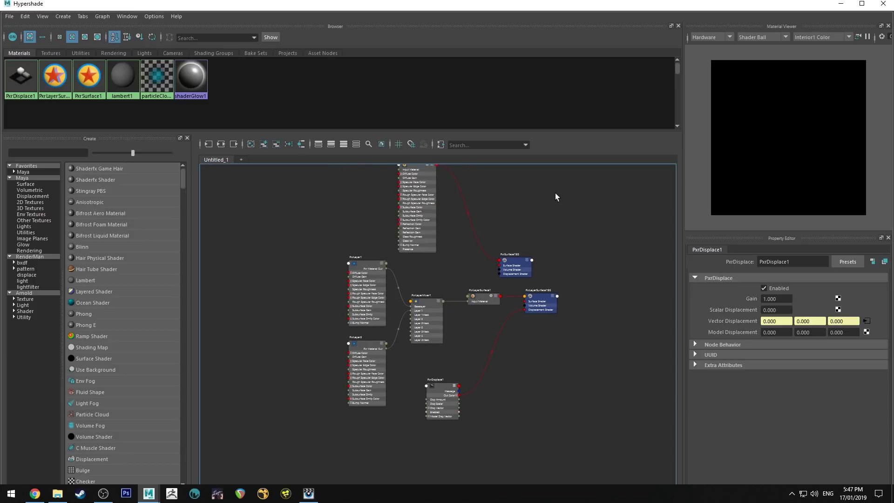
{"action": "left_click_drag", "start_coordinate": [560, 188], "coordinate": [415, 263]}
{"action": "key", "text": "Delete"}
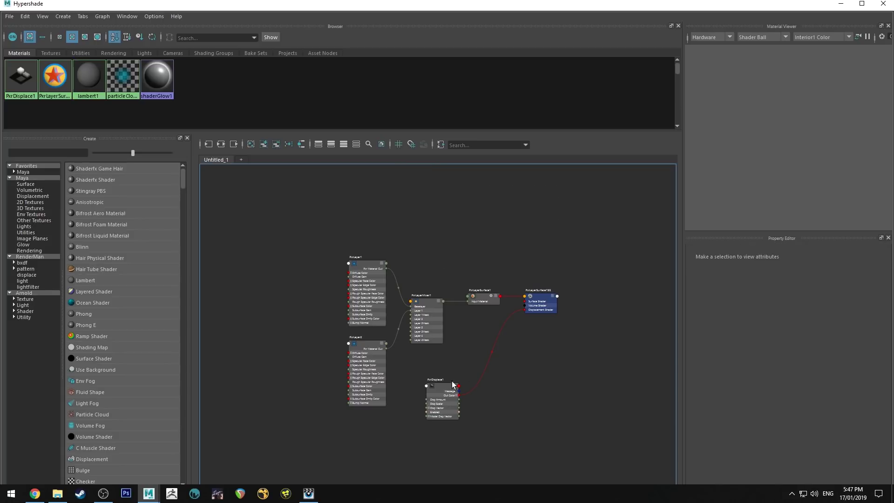
{"action": "scroll", "coordinate": [351, 341], "scroll_direction": "down", "scroll_amount": 3}
Move the ocean shader node to the left, below PxrDisplace1.
{"action": "scroll", "coordinate": [409, 357], "scroll_direction": "up", "scroll_amount": 2}
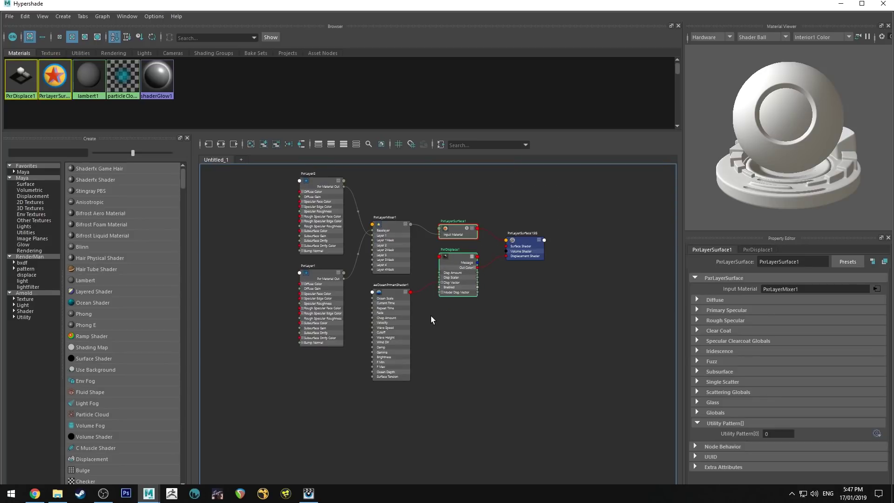
{"action": "left_click_drag", "start_coordinate": [386, 294], "coordinate": [324, 396]}
{"action": "middle_click_drag", "start_coordinate": [275, 269], "coordinate": [314, 244], "text": "alt"}
{"action": "scroll", "coordinate": [342, 271], "scroll_direction": "up", "scroll_amount": 2}
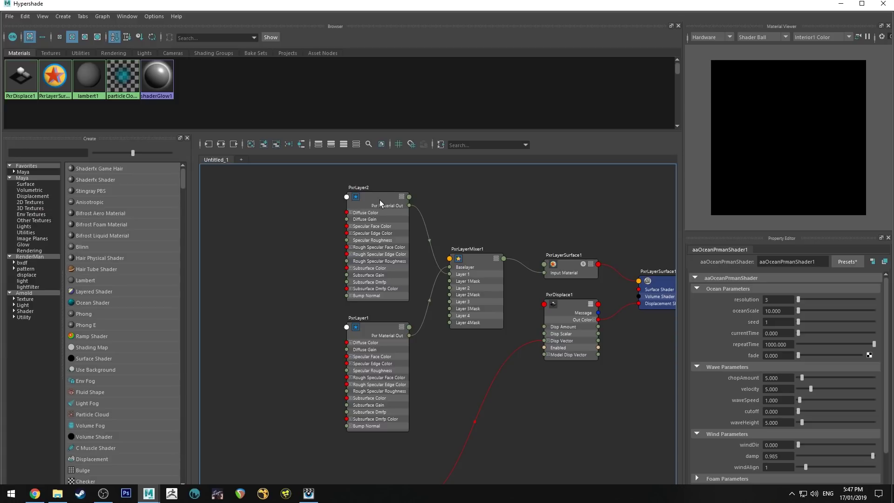
Reorder the layer nodes so PxrLayer1 sits above PxrLayer2.
{"action": "left_click", "coordinate": [367, 195]}
{"action": "left_click", "coordinate": [369, 332]}
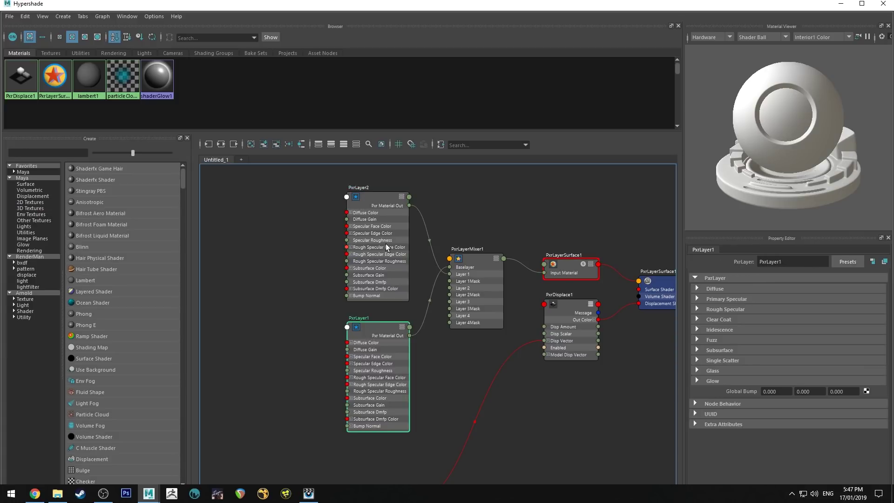
{"action": "left_click", "coordinate": [384, 195]}
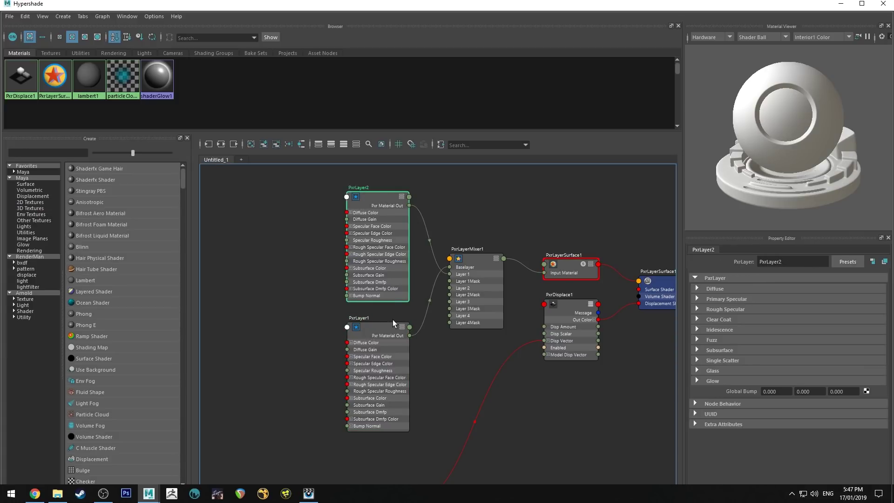
{"action": "left_click", "coordinate": [384, 328]}
{"action": "left_click", "coordinate": [376, 202]}
{"action": "left_click_drag", "start_coordinate": [375, 200], "coordinate": [282, 286]}
{"action": "left_click", "coordinate": [379, 327]}
{"action": "left_click_drag", "start_coordinate": [380, 327], "coordinate": [358, 199]}
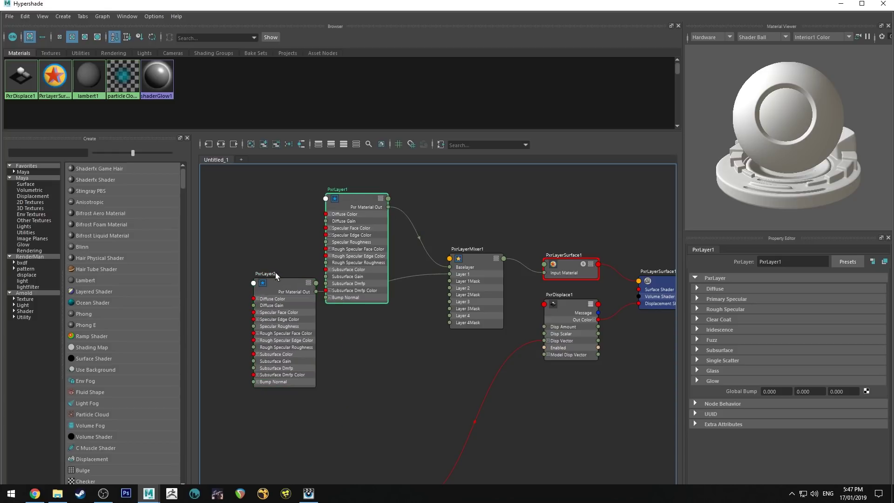
{"action": "left_click_drag", "start_coordinate": [277, 276], "coordinate": [364, 352]}
Rename PxrLayer1 to 'Water'.
{"action": "left_click", "coordinate": [359, 198]}
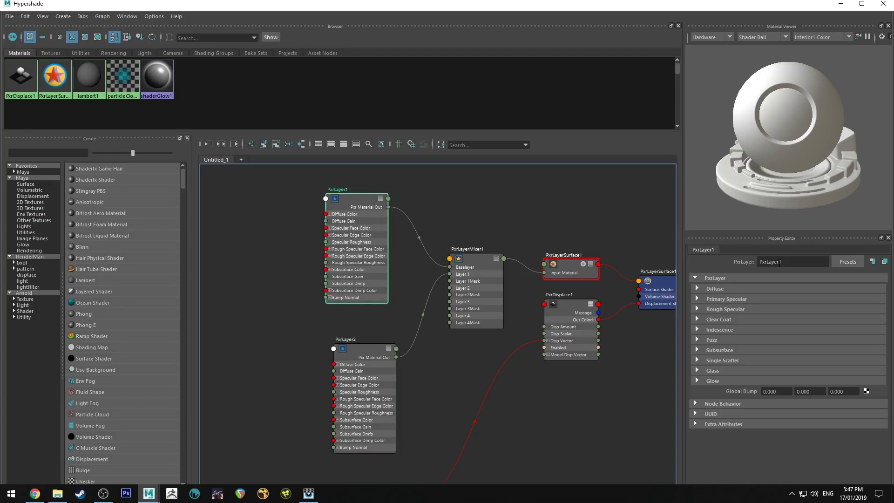
{"action": "double_click", "coordinate": [781, 262]}
{"action": "type", "text": "Water"}
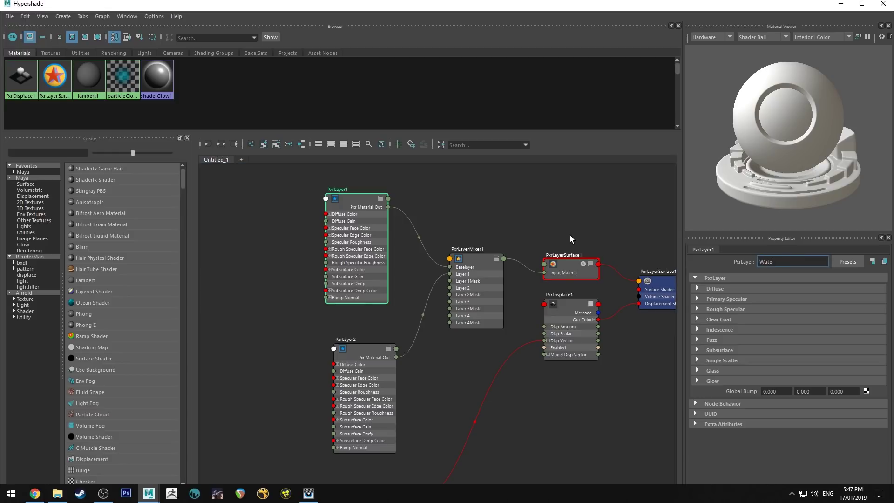
{"action": "key", "text": "Return"}
Rename the second layer PxrLayer2 to Foam.
{"action": "left_click_drag", "start_coordinate": [352, 344], "coordinate": [341, 346]}
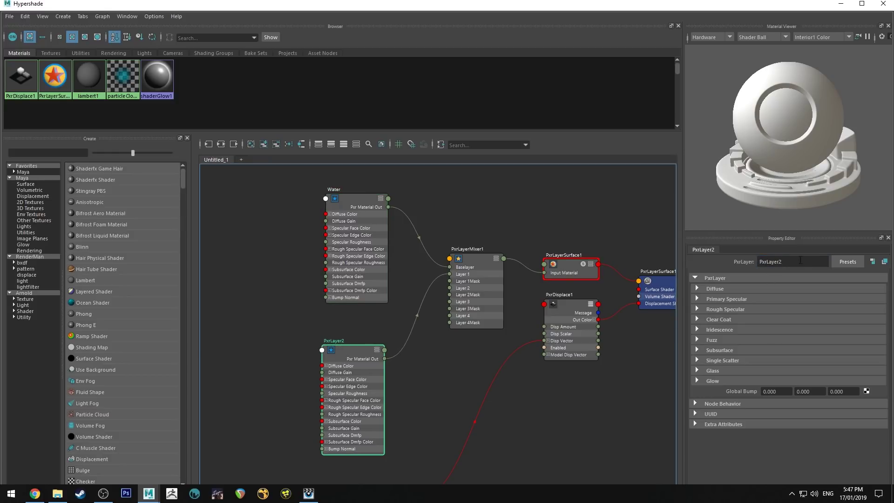
{"action": "double_click", "coordinate": [780, 262]}
{"action": "type", "text": "Foam"}
{"action": "key", "text": "Return"}
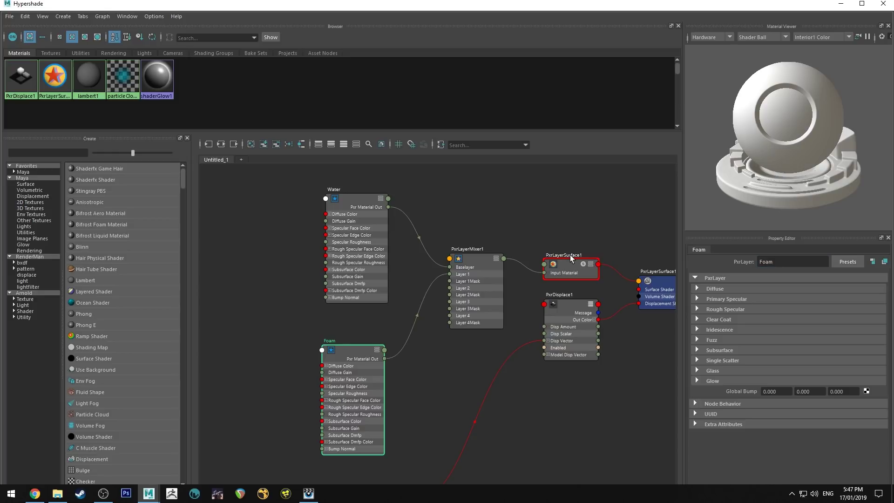
Enable glass on the Water layer with refraction and reflection gain 1 and refractive index 1.33.
{"action": "left_click", "coordinate": [361, 192]}
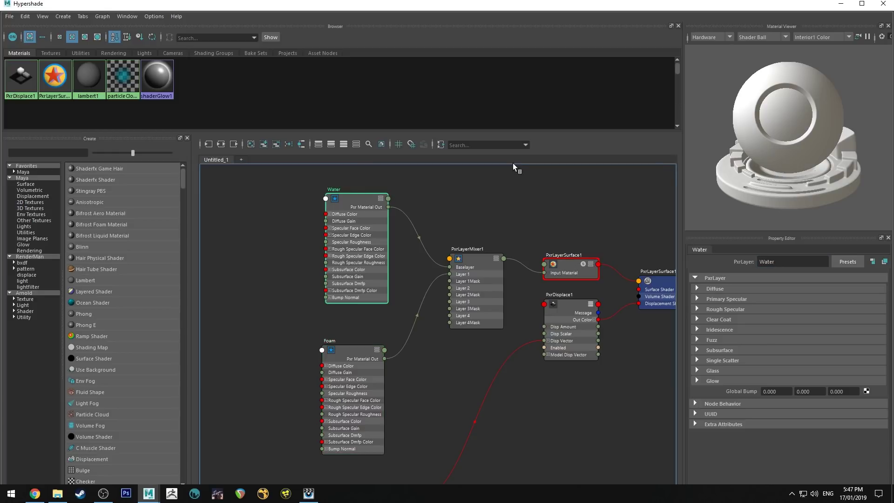
{"action": "left_click", "coordinate": [719, 286]}
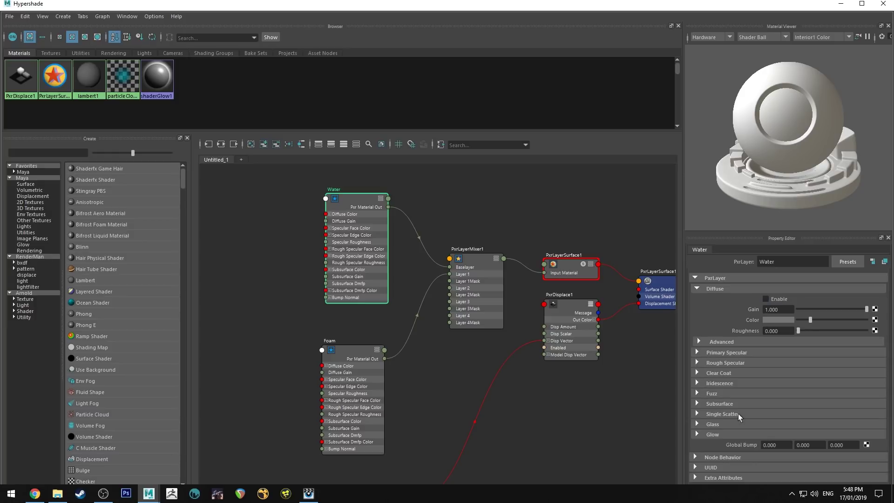
{"action": "left_click", "coordinate": [709, 425]}
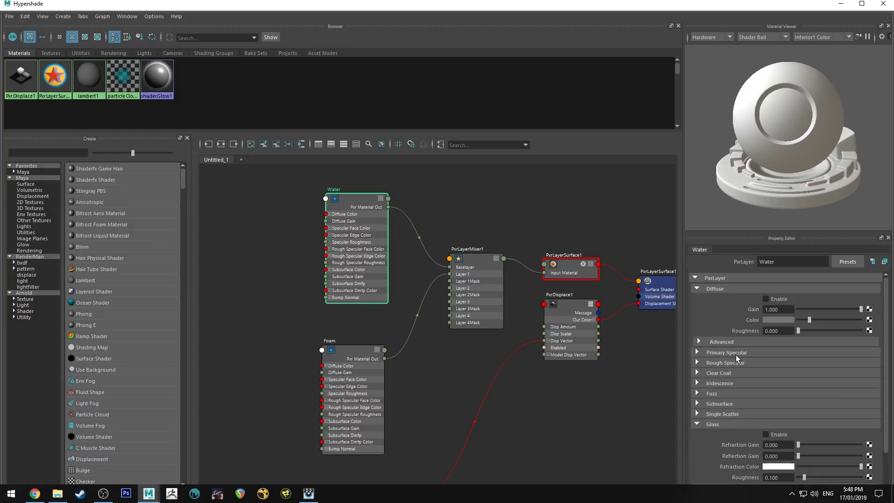
{"action": "scroll", "coordinate": [735, 355], "scroll_direction": "down", "scroll_amount": 2}
{"action": "left_click", "coordinate": [766, 385]}
{"action": "left_click_drag", "start_coordinate": [798, 394], "coordinate": [882, 406]}
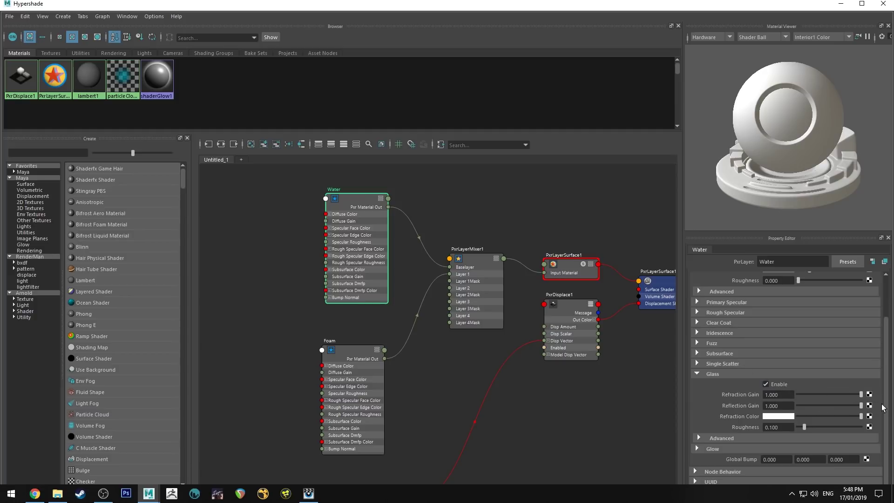
{"action": "left_click", "coordinate": [724, 439]}
{"action": "left_click", "coordinate": [788, 439]}
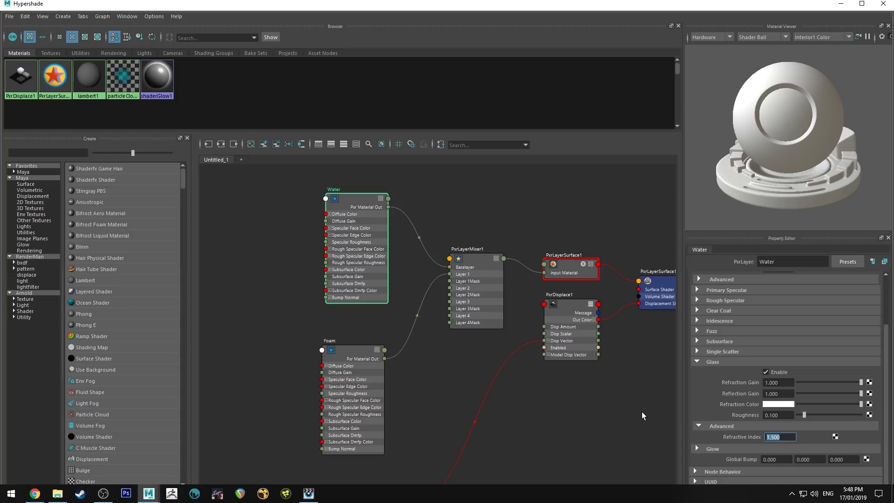
{"action": "type", "text": "1.33"}
{"action": "key", "text": "Return"}
{"action": "middle_click_drag", "start_coordinate": [282, 343], "coordinate": [317, 295], "text": "alt"}
{"action": "left_click", "coordinate": [376, 309]}
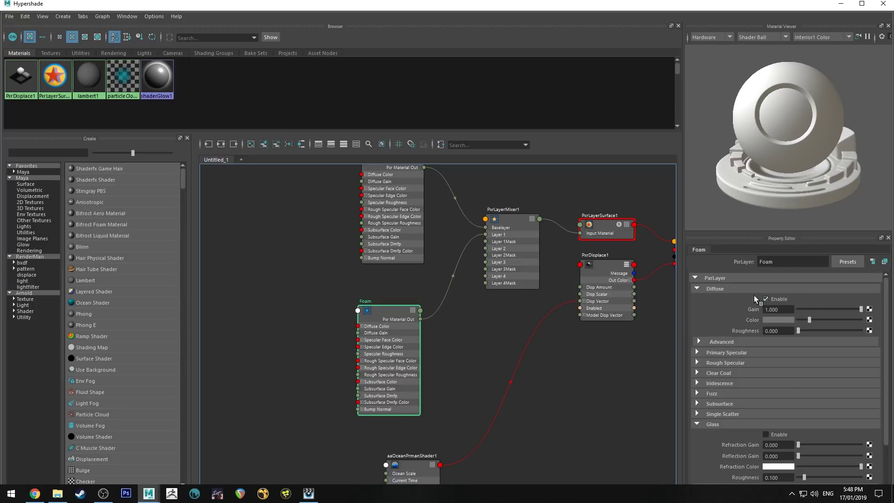
Drag the Foam layer's Diffuse Color slider to its right end for pure white.
{"action": "left_click_drag", "start_coordinate": [815, 321], "coordinate": [860, 320]}
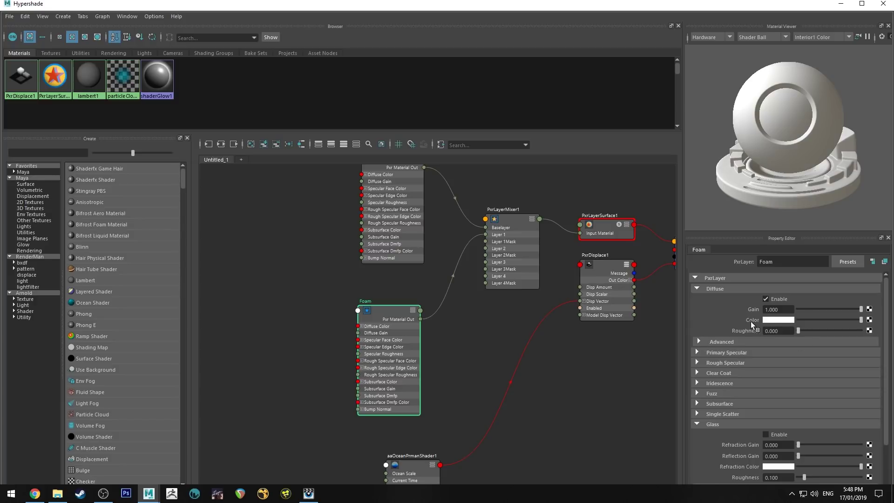
{"action": "left_click", "coordinate": [740, 341]}
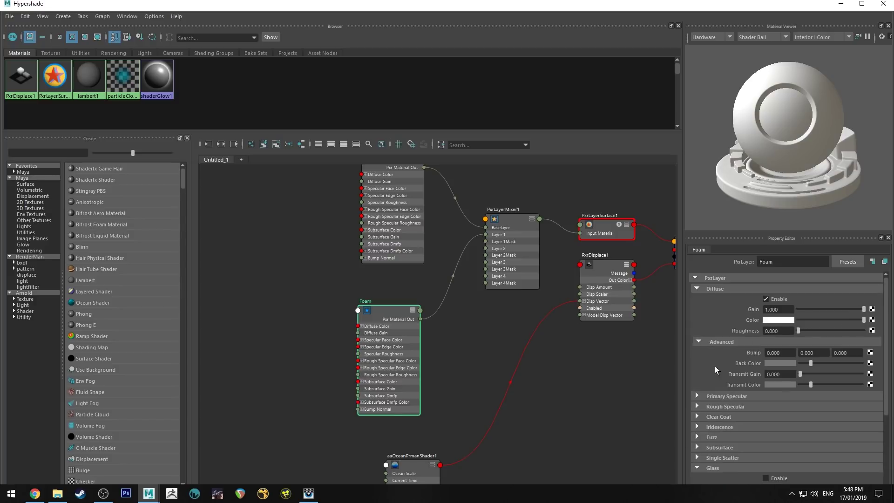
{"action": "left_click", "coordinate": [723, 341]}
{"action": "left_click", "coordinate": [710, 352]}
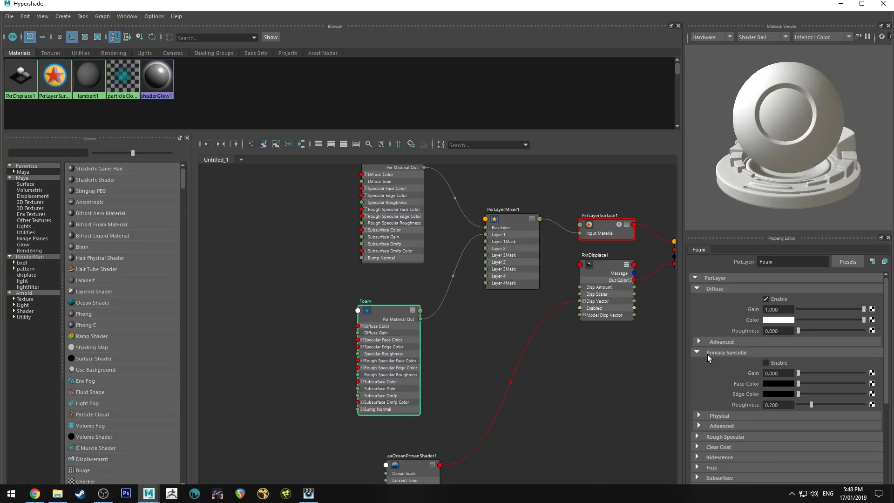
{"action": "left_click", "coordinate": [708, 353]}
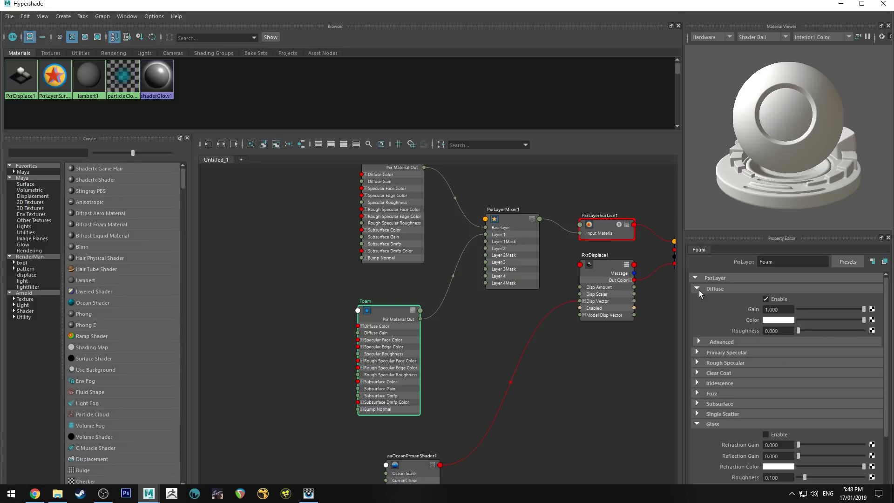
{"action": "left_click", "coordinate": [511, 236]}
{"action": "middle_click_drag", "start_coordinate": [511, 235], "coordinate": [554, 183], "text": "alt"}
Expand the mixer's Layer 1 settings and rearrange the Foam and ocean shader nodes.
{"action": "left_click", "coordinate": [714, 299]}
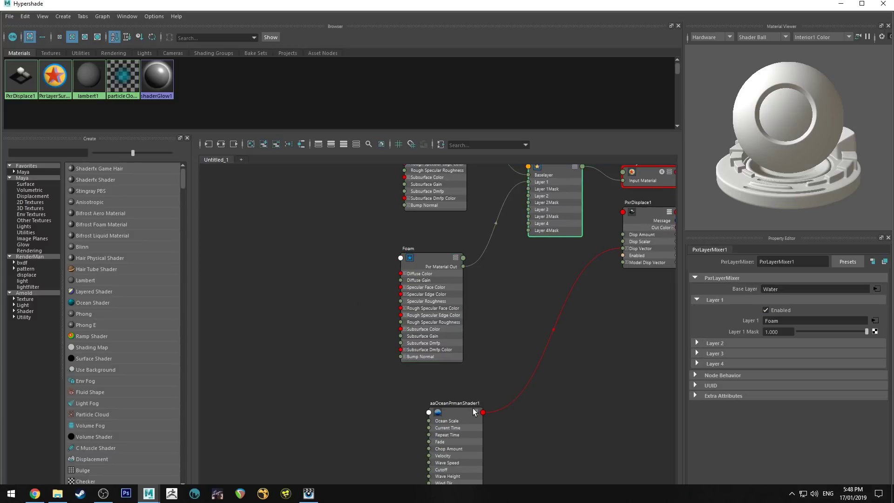
{"action": "left_click_drag", "start_coordinate": [470, 413], "coordinate": [453, 413]}
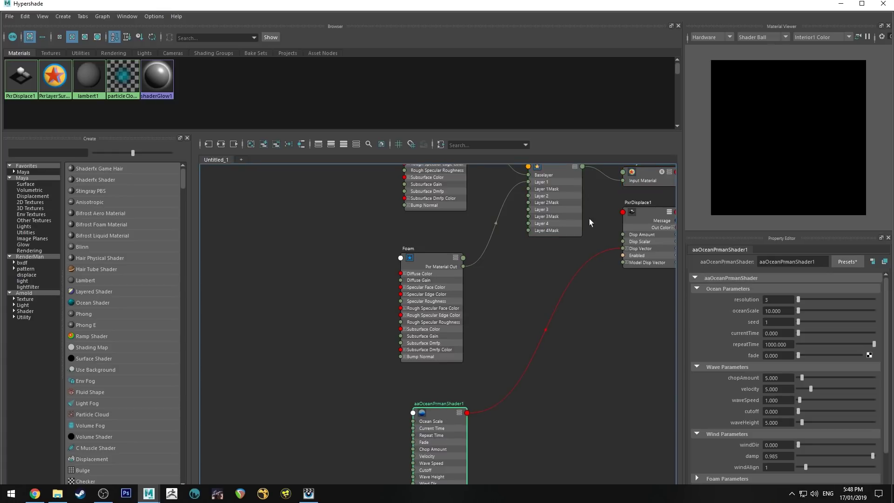
{"action": "middle_click_drag", "start_coordinate": [499, 290], "coordinate": [486, 316], "text": "alt"}
{"action": "left_click", "coordinate": [419, 285]}
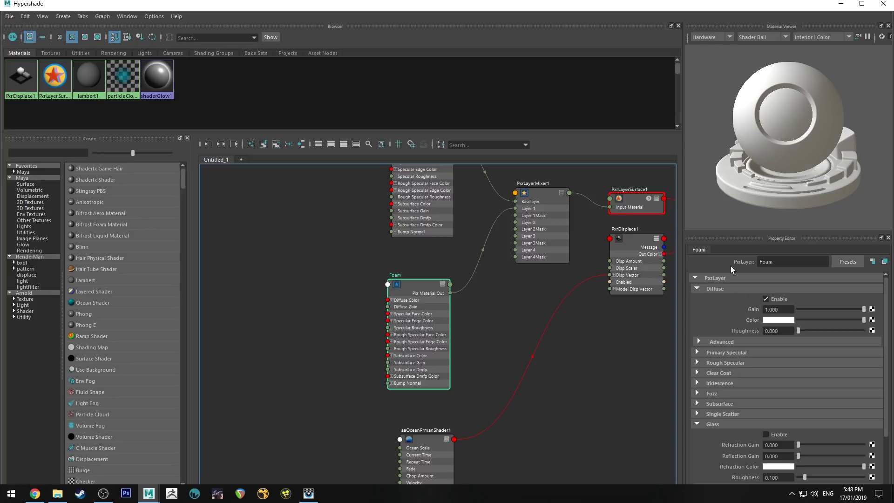
{"action": "middle_click_drag", "start_coordinate": [360, 406], "coordinate": [395, 368], "text": "alt"}
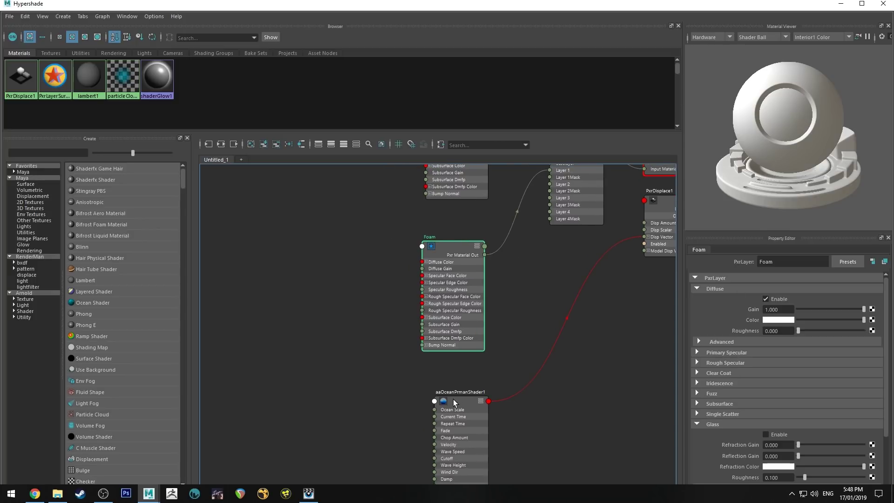
{"action": "left_click_drag", "start_coordinate": [457, 403], "coordinate": [239, 324]}
{"action": "middle_click_drag", "start_coordinate": [257, 275], "coordinate": [315, 299], "text": "alt"}
{"action": "scroll", "coordinate": [389, 359], "scroll_direction": "up", "scroll_amount": 3}
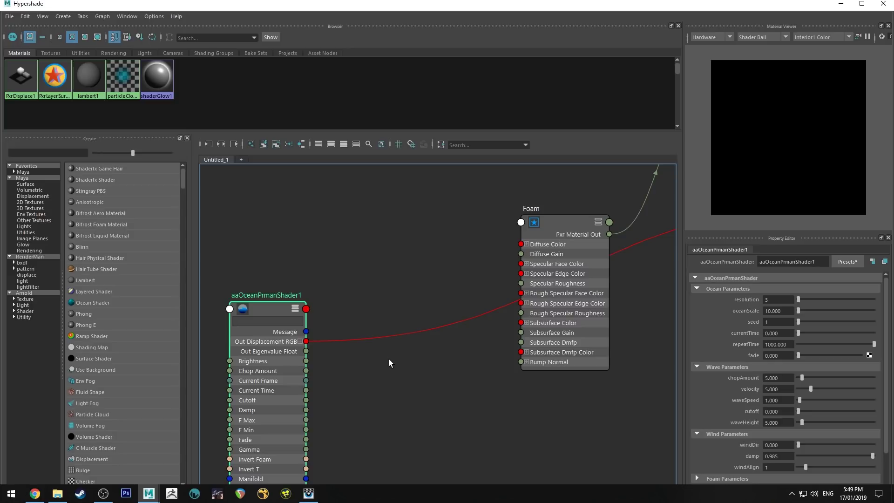
Create a PxrBump node and feed the ocean displacement output into its Input N.
{"action": "key", "text": "Tab"}
{"action": "type", "text": "bump"}
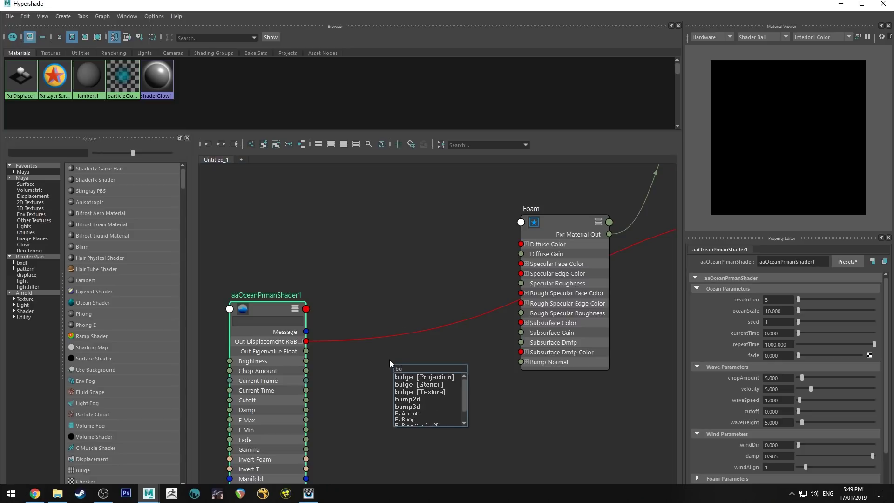
{"action": "key", "text": "Down"}
{"action": "key", "text": "Down"}
{"action": "key", "text": "Down"}
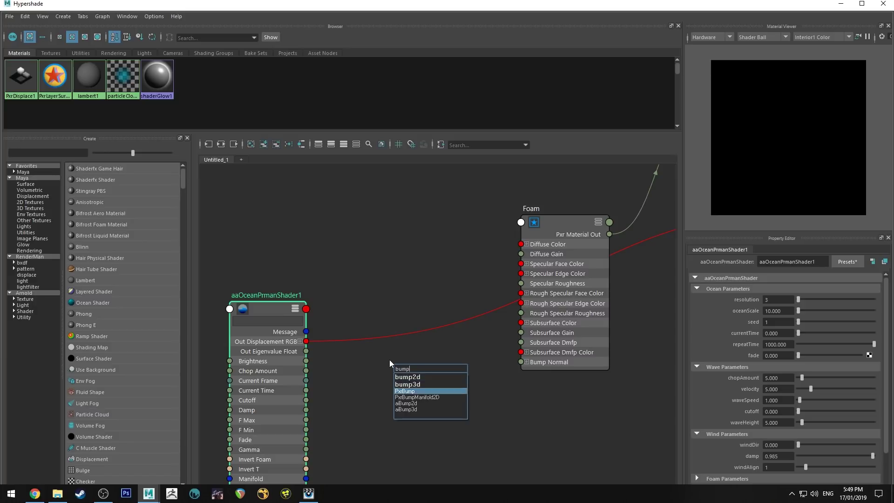
{"action": "key", "text": "Return"}
{"action": "left_click_drag", "start_coordinate": [425, 373], "coordinate": [441, 224]}
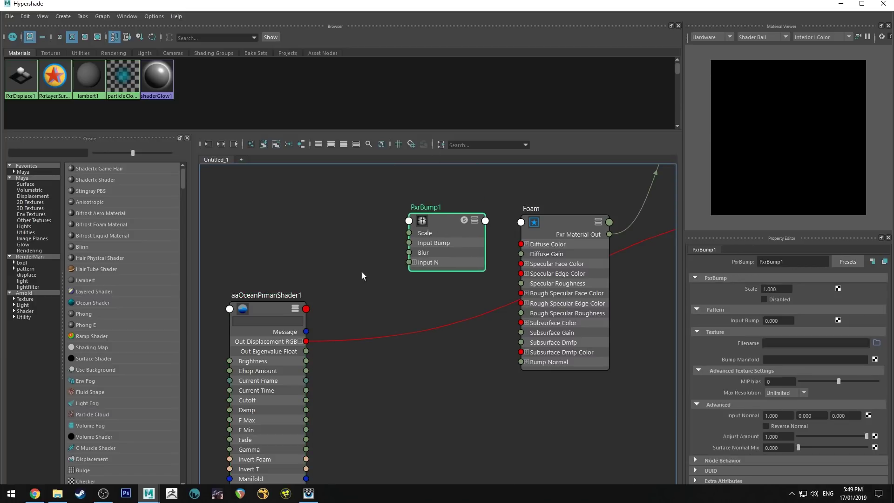
{"action": "left_click_drag", "start_coordinate": [308, 342], "coordinate": [409, 262]}
Move PxrBump1 higher and expand the Foam node's inputs, filtering for bump.
{"action": "middle_click_drag", "start_coordinate": [390, 218], "coordinate": [333, 325], "text": "alt"}
{"action": "left_click_drag", "start_coordinate": [334, 325], "coordinate": [316, 248]}
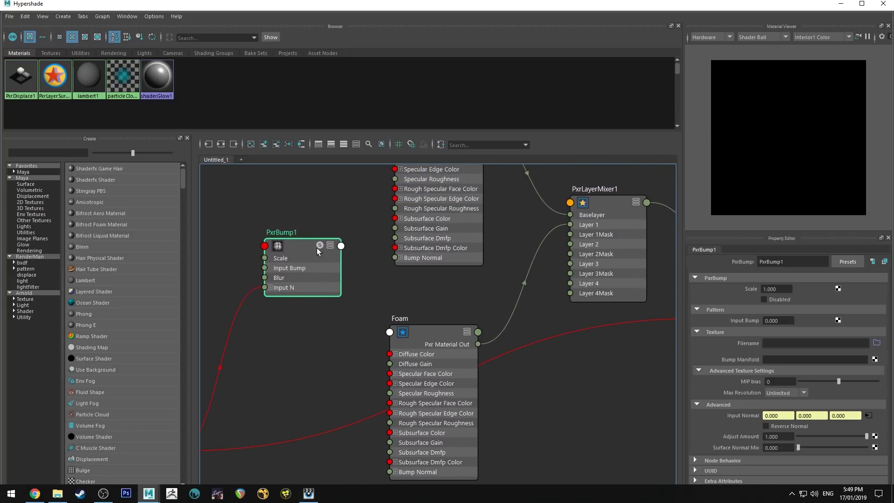
{"action": "middle_click_drag", "start_coordinate": [317, 248], "coordinate": [379, 286], "text": "alt"}
{"action": "left_click", "coordinate": [431, 270]}
{"action": "middle_click_drag", "start_coordinate": [307, 393], "coordinate": [366, 221], "text": "alt"}
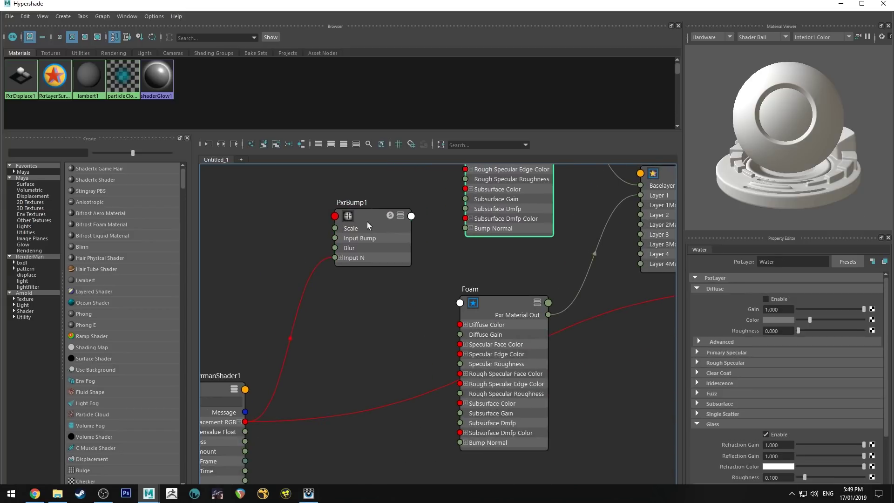
{"action": "left_click", "coordinate": [366, 222]}
{"action": "left_click", "coordinate": [501, 306]}
{"action": "key", "text": "3"}
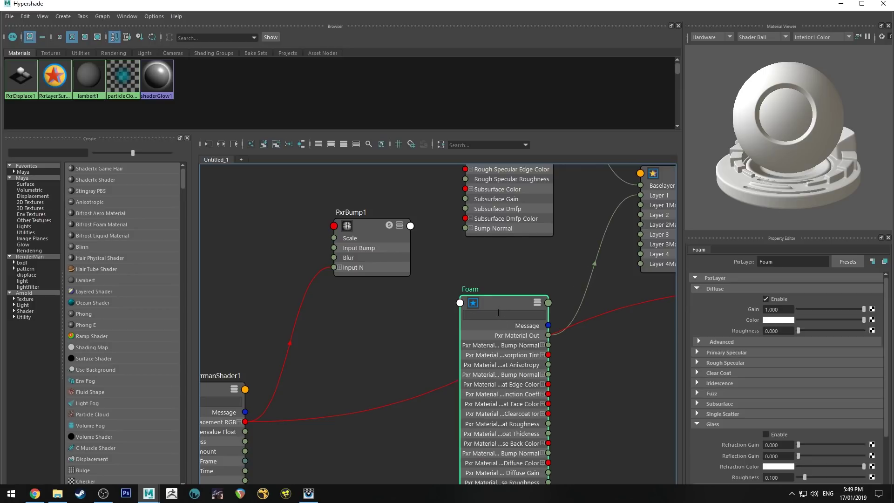
{"action": "type", "text": "bump"}
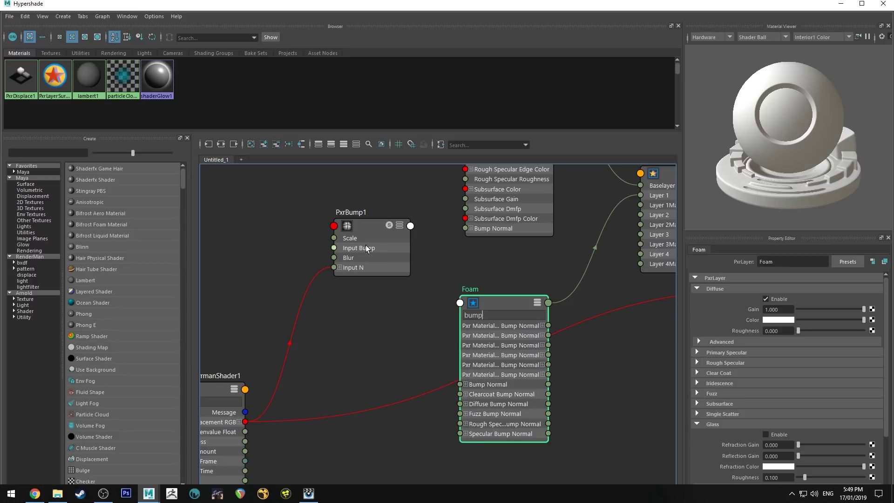
Connect PxrBump1's Result N to Foam's Diffuse Bump Normal and collapse it beside the ocean shader.
{"action": "left_click_drag", "start_coordinate": [365, 245], "coordinate": [467, 403]}
{"action": "key", "text": "3"}
{"action": "left_click_drag", "start_coordinate": [351, 223], "coordinate": [357, 323]}
{"action": "key", "text": "2"}
{"action": "middle_click_drag", "start_coordinate": [339, 306], "coordinate": [387, 254], "text": "alt"}
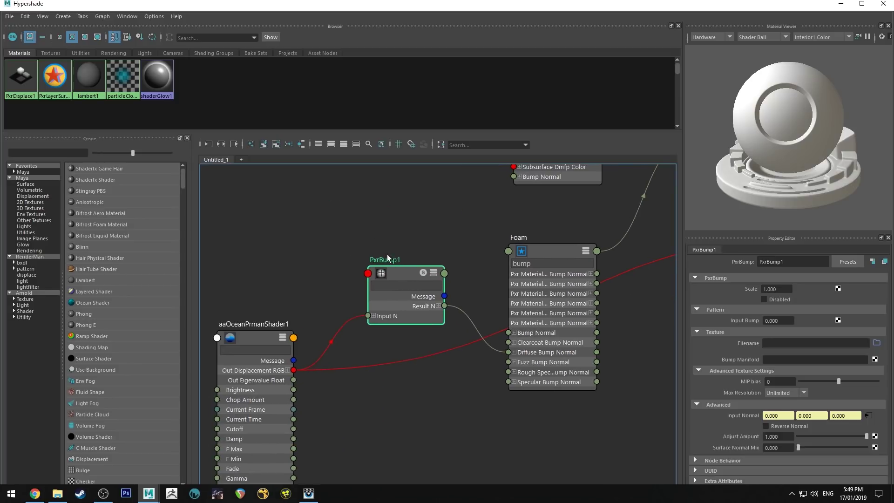
{"action": "key", "text": "1"}
{"action": "left_click_drag", "start_coordinate": [402, 270], "coordinate": [405, 388]}
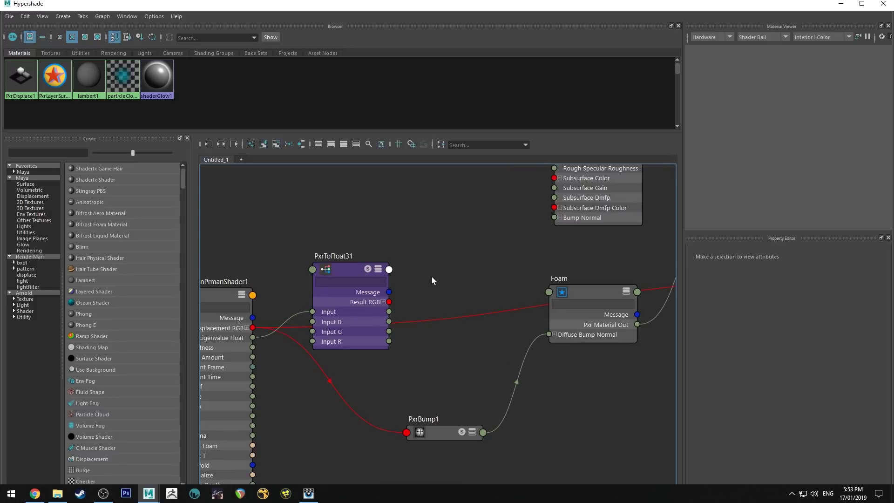
Create a remapColor node and wire PxrToFloat31's Result RGB into its Color.
{"action": "middle_click_drag", "start_coordinate": [478, 283], "coordinate": [429, 279], "text": "alt"}
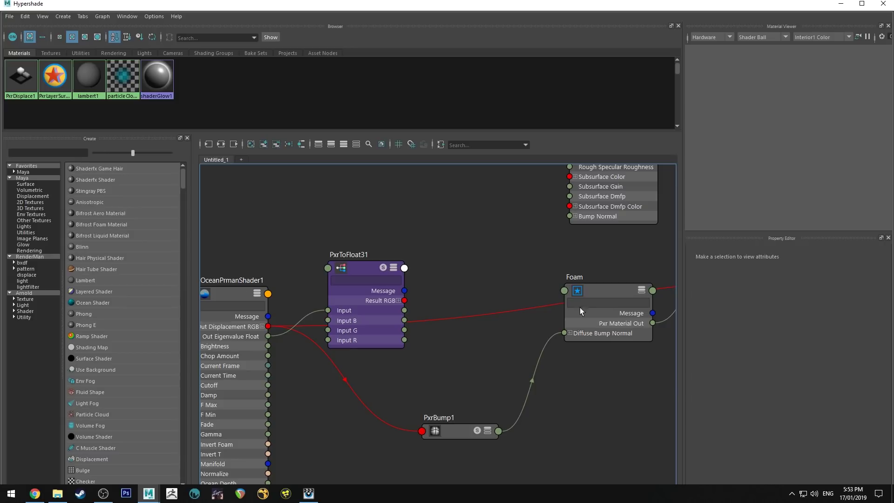
{"action": "key", "text": "Tab"}
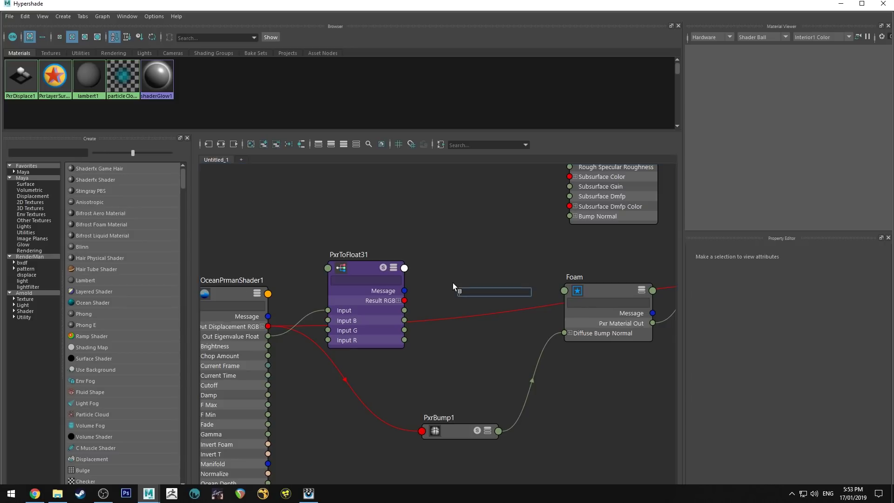
{"action": "type", "text": "remap"}
{"action": "key", "text": "Down"}
{"action": "key", "text": "Return"}
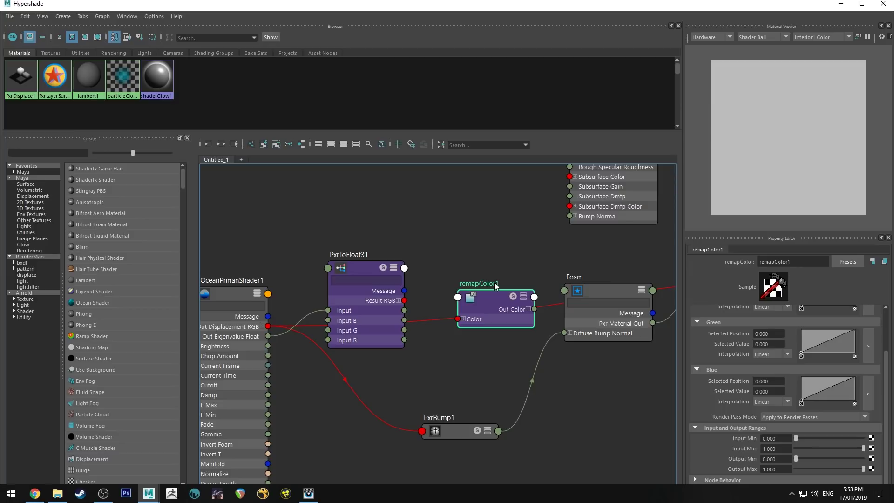
{"action": "left_click_drag", "start_coordinate": [495, 300], "coordinate": [477, 271]}
{"action": "left_click_drag", "start_coordinate": [404, 300], "coordinate": [440, 290]}
{"action": "left_click_drag", "start_coordinate": [478, 267], "coordinate": [471, 269]}
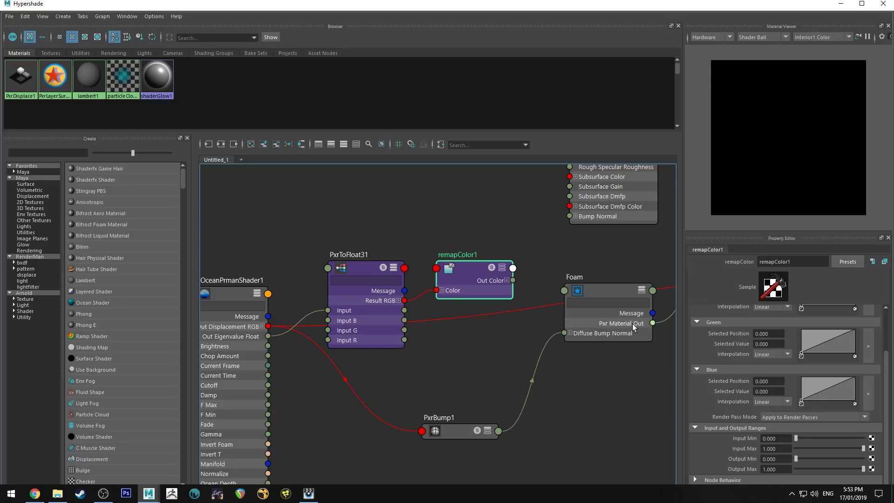
Set remapColor1's Input Min to -5 and Input Max to 5.
{"action": "scroll", "coordinate": [720, 347], "scroll_direction": "up", "scroll_amount": 2}
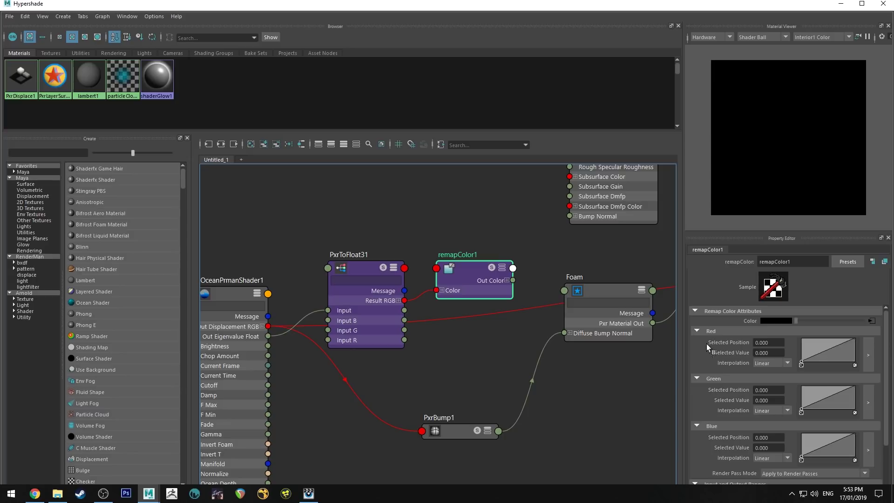
{"action": "scroll", "coordinate": [706, 344], "scroll_direction": "down", "scroll_amount": 3}
{"action": "left_click", "coordinate": [776, 430]}
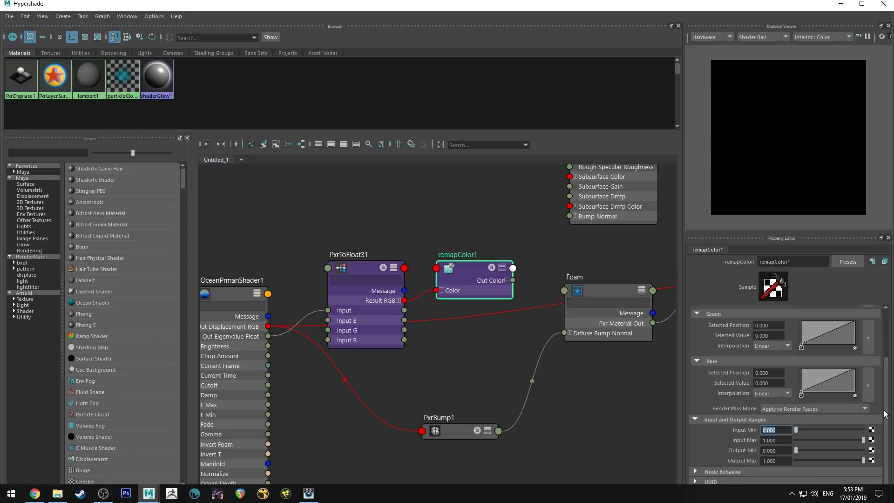
{"action": "type", "text": "-5"}
{"action": "key", "text": "Return"}
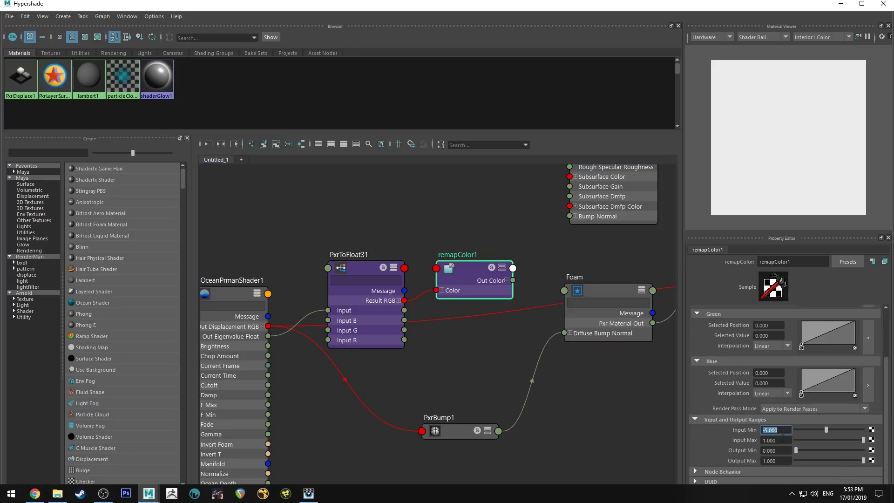
{"action": "left_click", "coordinate": [763, 440]}
{"action": "type", "text": "5"}
{"action": "key", "text": "Return"}
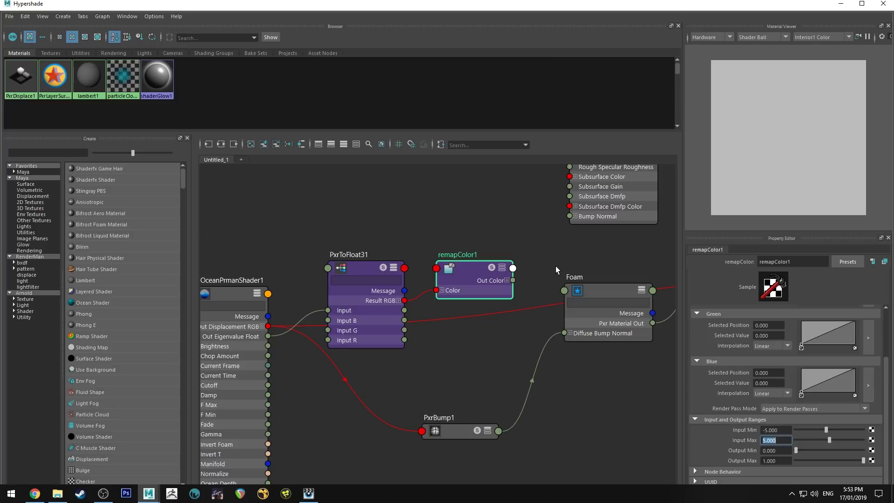
Connect remapColor1's Out Color R to PxrLayerMixer1's Layer 1 Mask.
{"action": "middle_click_drag", "start_coordinate": [555, 266], "coordinate": [559, 305], "text": "alt"}
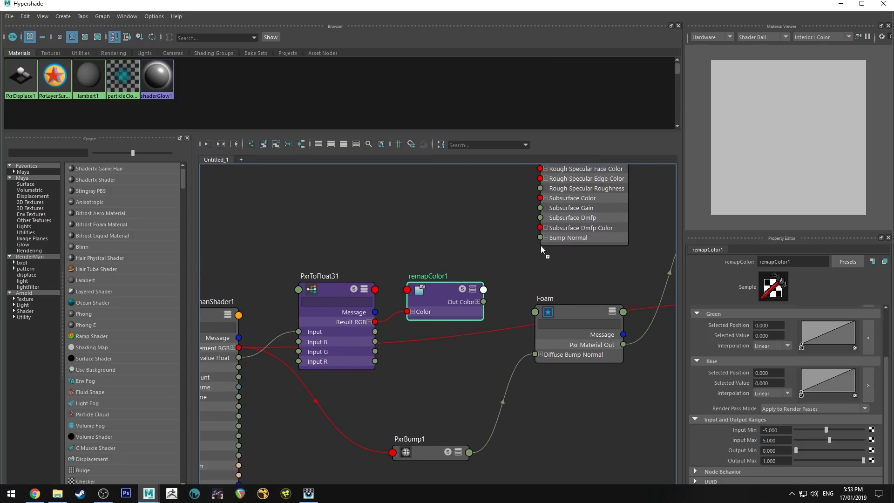
{"action": "middle_click_drag", "start_coordinate": [439, 238], "coordinate": [359, 261], "text": "alt"}
{"action": "scroll", "coordinate": [391, 252], "scroll_direction": "down", "scroll_amount": 3}
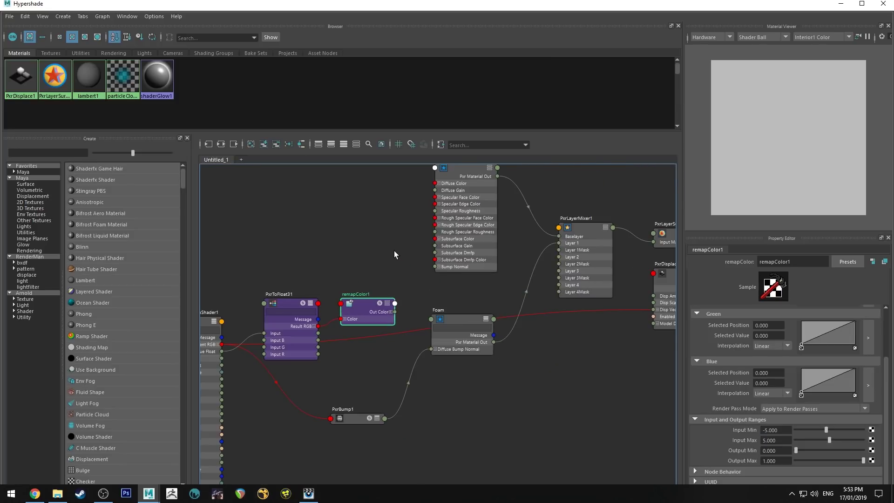
{"action": "scroll", "coordinate": [402, 256], "scroll_direction": "up", "scroll_amount": 3}
{"action": "middle_click_drag", "start_coordinate": [539, 306], "coordinate": [511, 317], "text": "alt"}
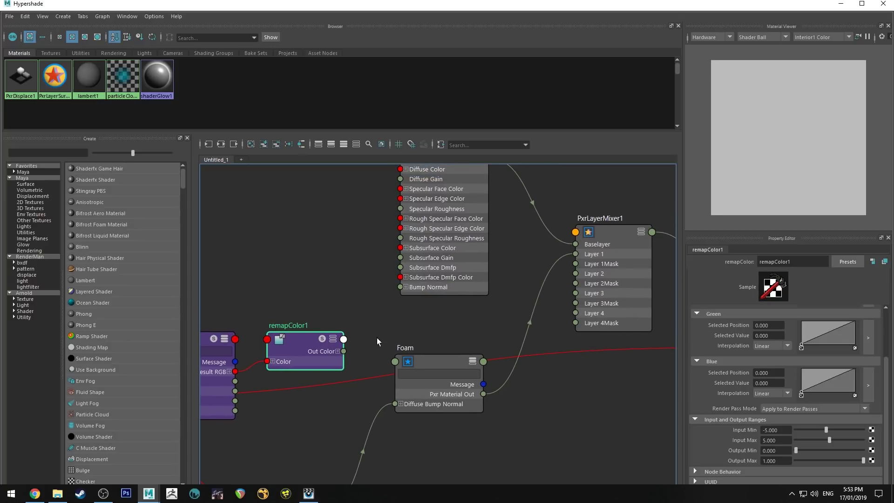
{"action": "left_click", "coordinate": [338, 351]}
{"action": "left_click_drag", "start_coordinate": [344, 361], "coordinate": [592, 264]}
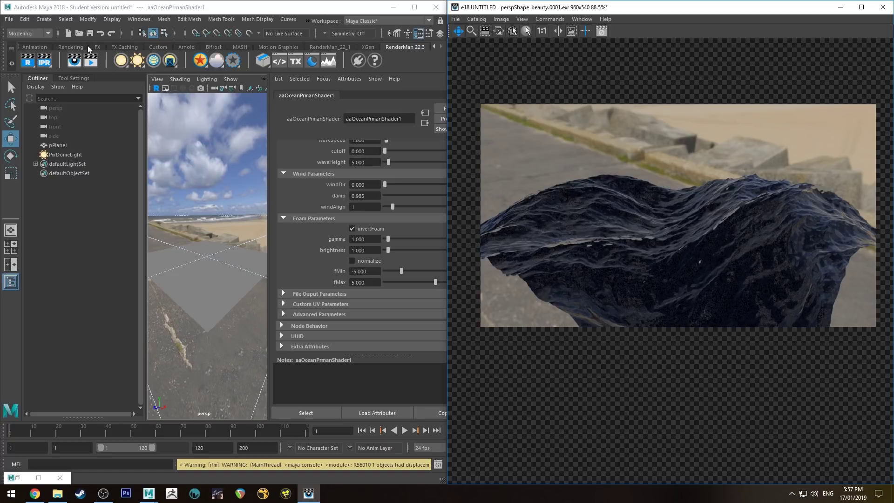
Restart the RenderMan IPR render of the ocean and show the Render View catalog.
{"action": "left_click", "coordinate": [44, 61]}
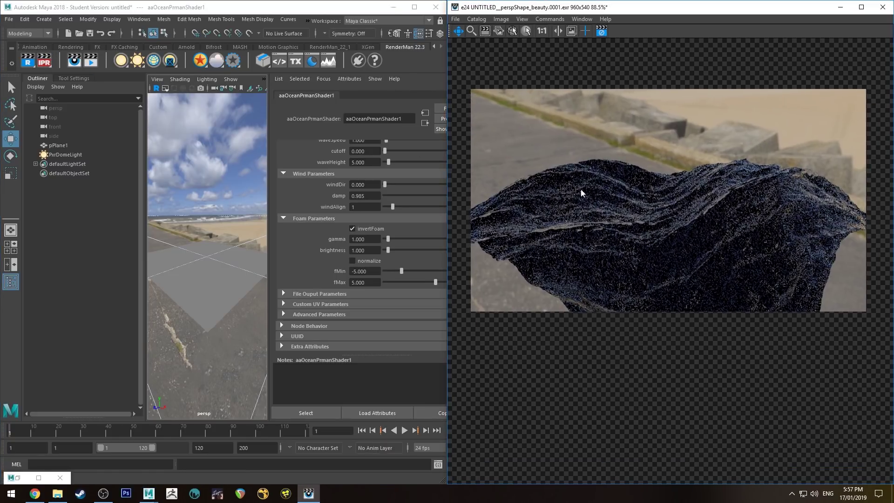
{"action": "key", "text": "ctrl+c"}
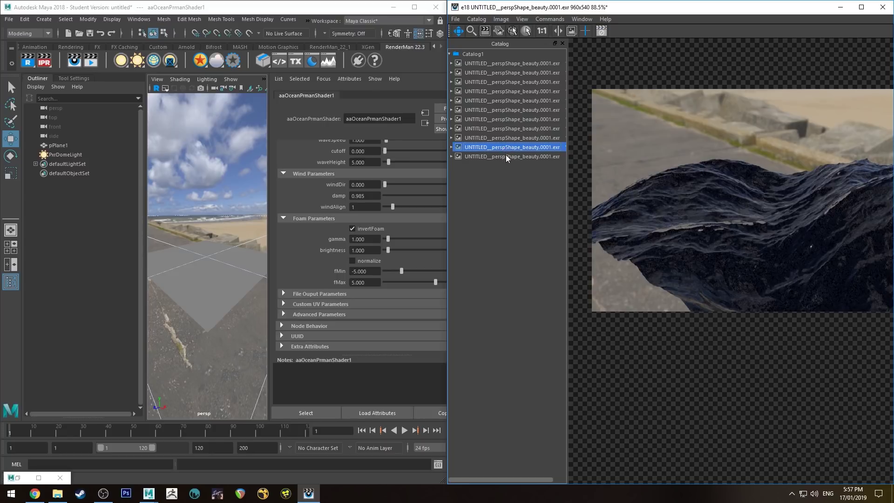
Compare the previous catalog render against the latest live ocean render.
{"action": "left_click", "coordinate": [506, 148]}
{"action": "left_click", "coordinate": [534, 156]}
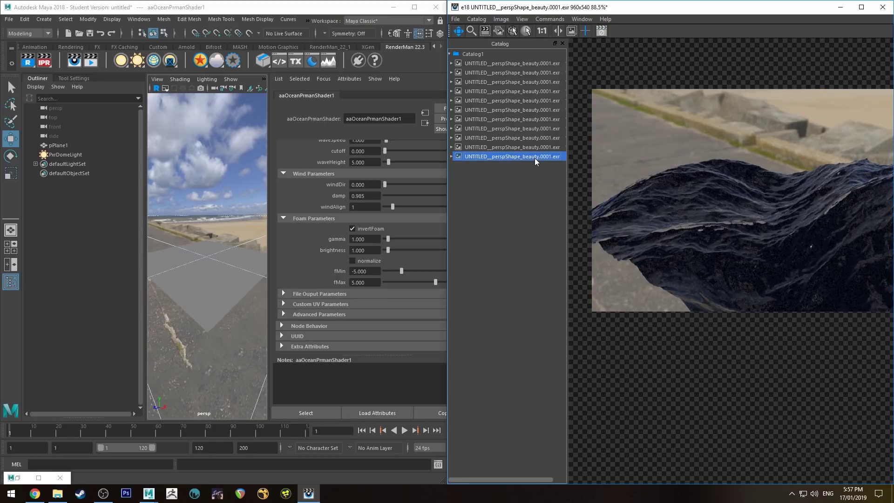
{"action": "left_click_drag", "start_coordinate": [627, 206], "coordinate": [605, 200]}
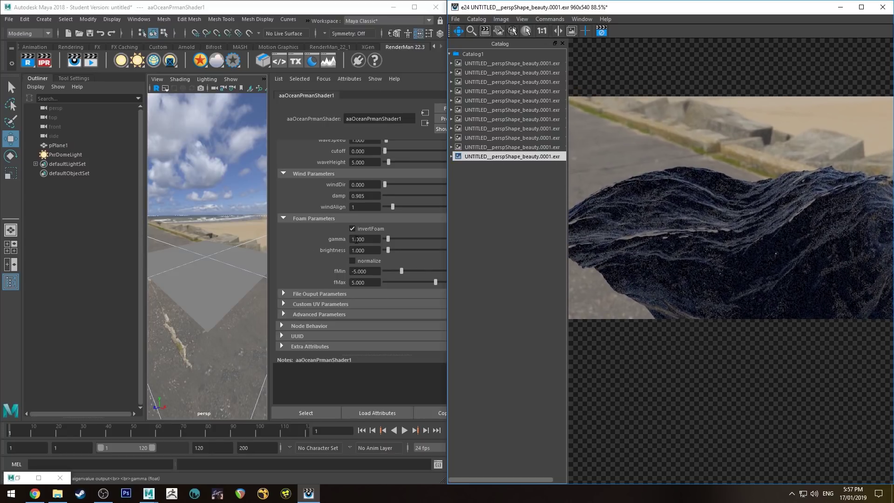
Set foam brightness to 0.8 and gamma to 0.2, then orbit to view the foam streaks.
{"action": "left_click", "coordinate": [365, 239]}
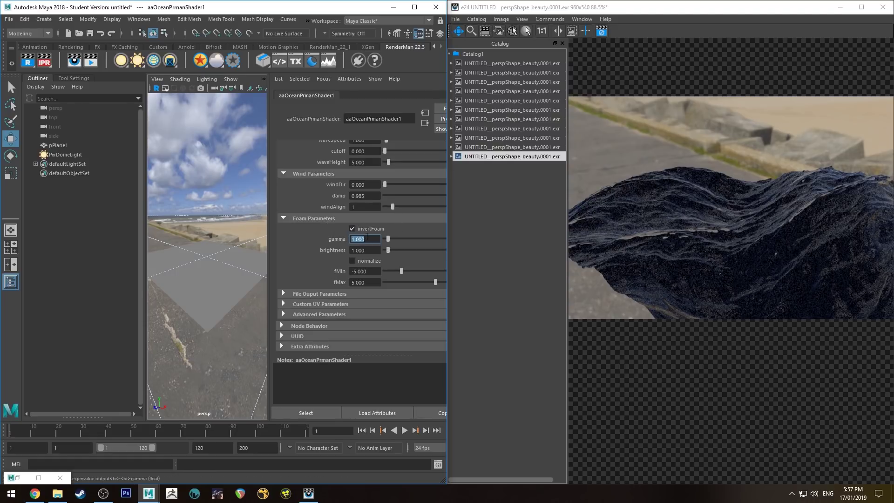
{"action": "left_click", "coordinate": [387, 249]}
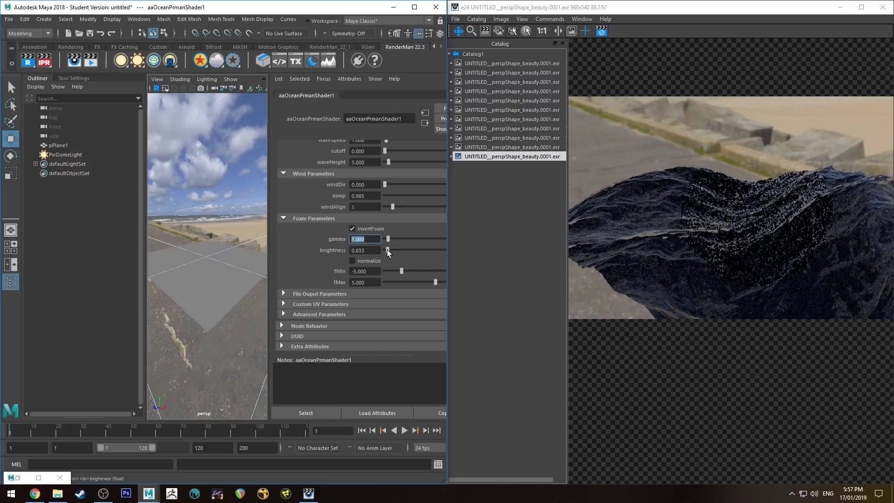
{"action": "key", "text": "Tab"}
{"action": "type", "text": ".8"}
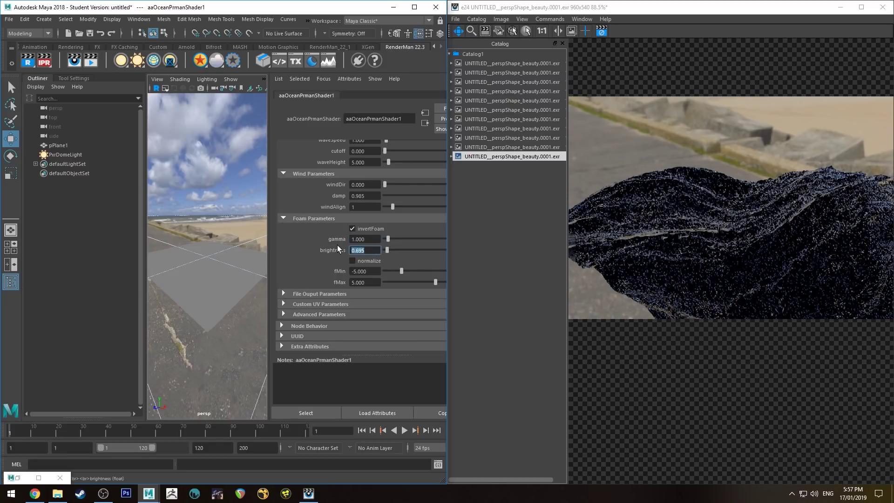
{"action": "key", "text": "shift+Tab"}
{"action": "type", "text": ".2"}
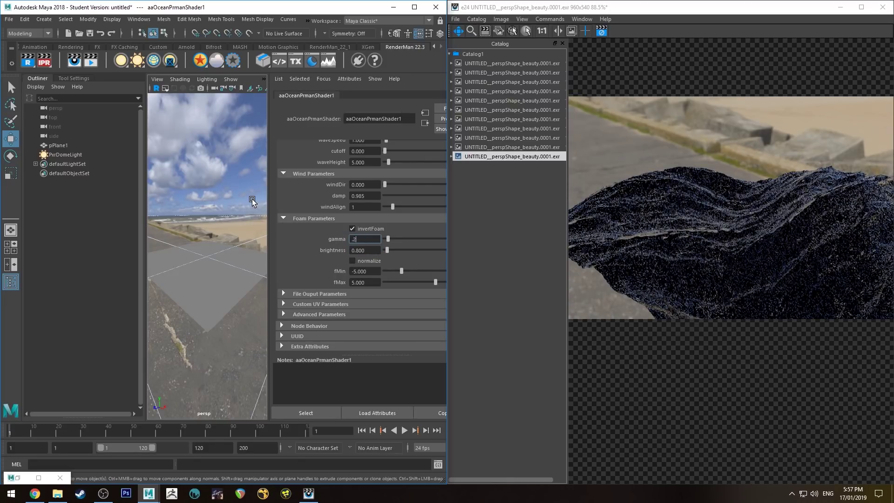
{"action": "key", "text": "Return"}
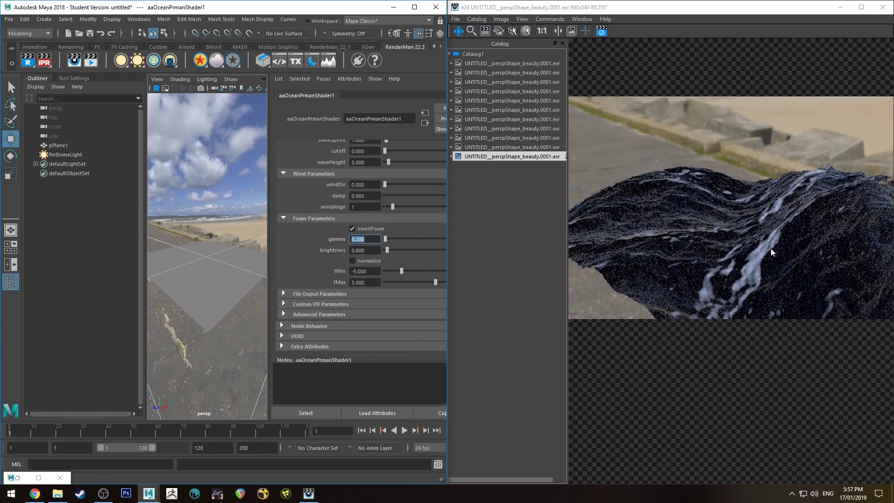
{"action": "left_click_drag", "start_coordinate": [222, 207], "coordinate": [240, 211], "text": "alt"}
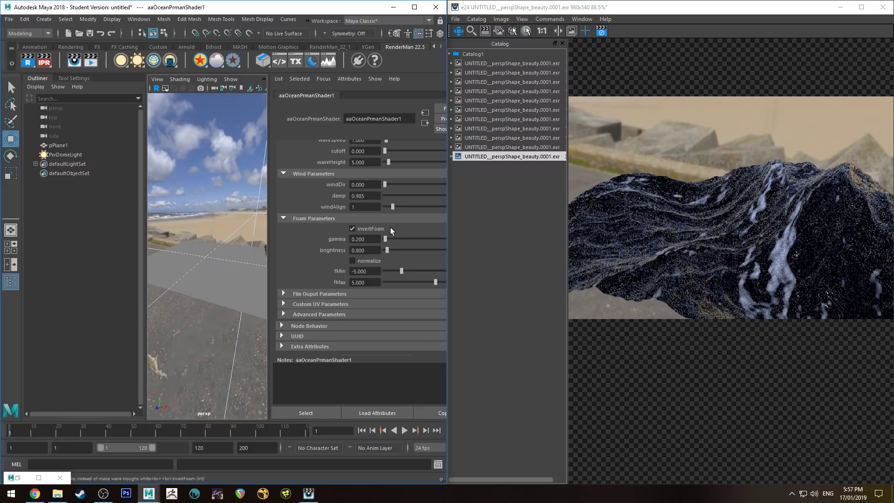
{"action": "left_click_drag", "start_coordinate": [254, 211], "coordinate": [344, 207], "text": "alt"}
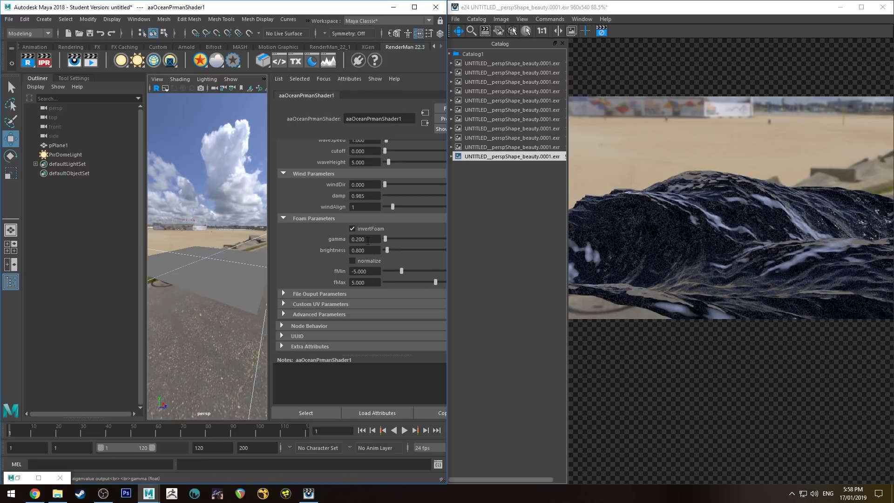
Try foam brightness values 0.9, 1 and 2, then settle back on 0.8.
{"action": "left_click", "coordinate": [365, 250]}
{"action": "key", "text": "BackSpace"}
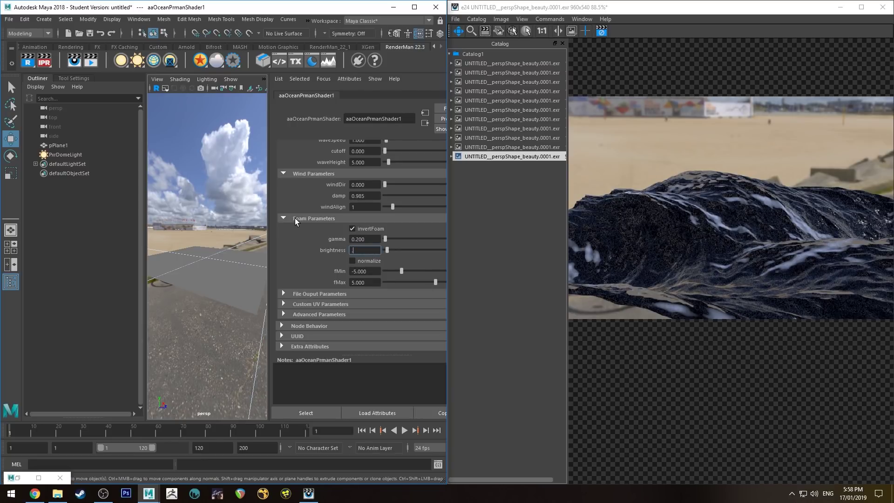
{"action": "type", "text": ".9"}
{"action": "key", "text": "Return"}
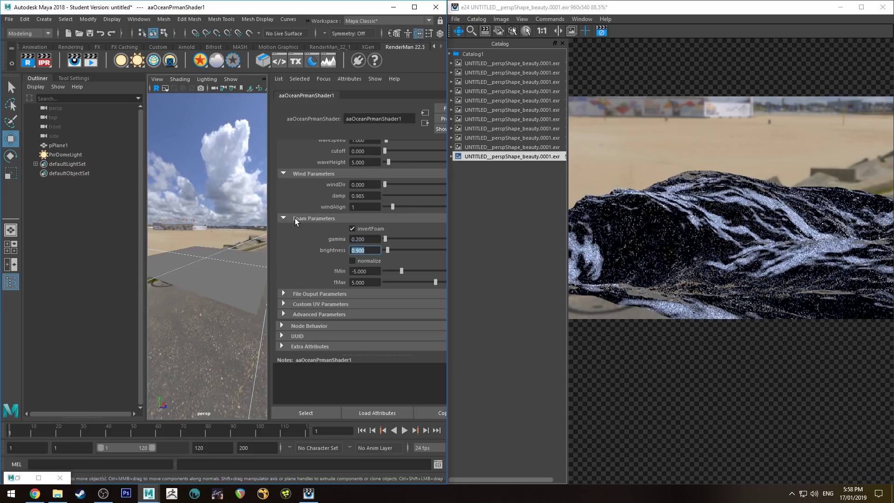
{"action": "type", "text": "1"}
{"action": "key", "text": "Return"}
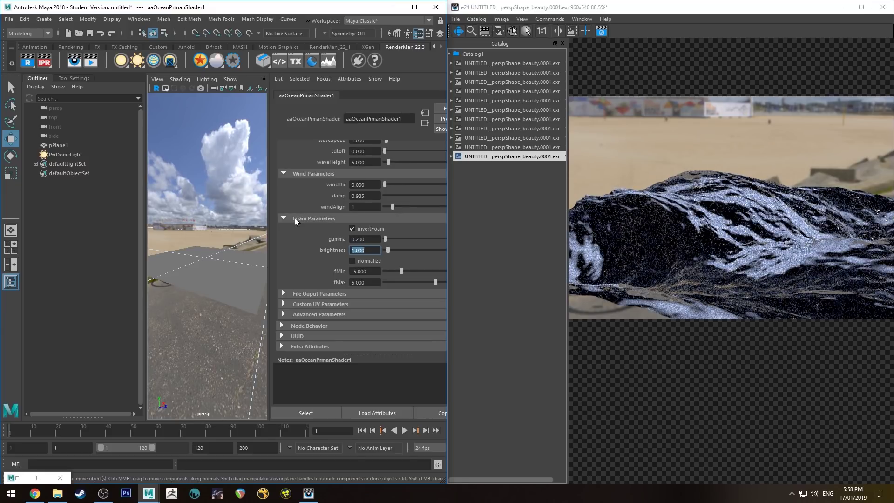
{"action": "type", "text": "2"}
{"action": "key", "text": "Return"}
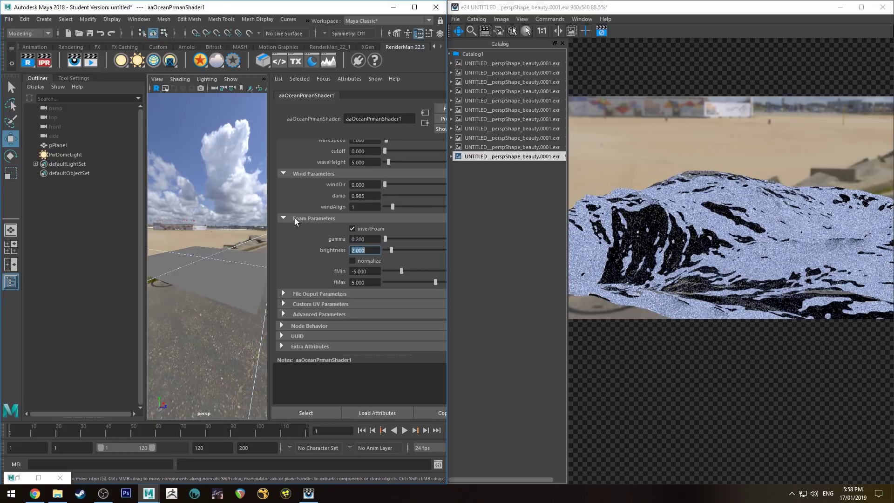
{"action": "type", "text": "."}
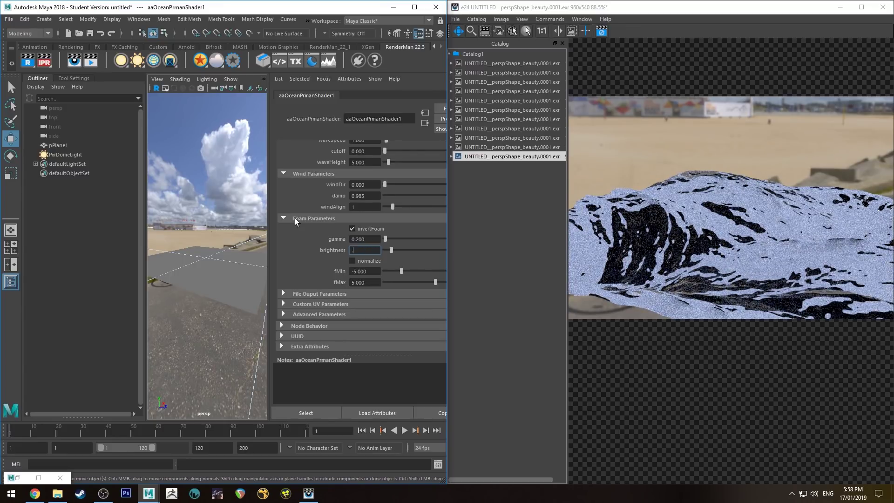
{"action": "type", "text": "8"}
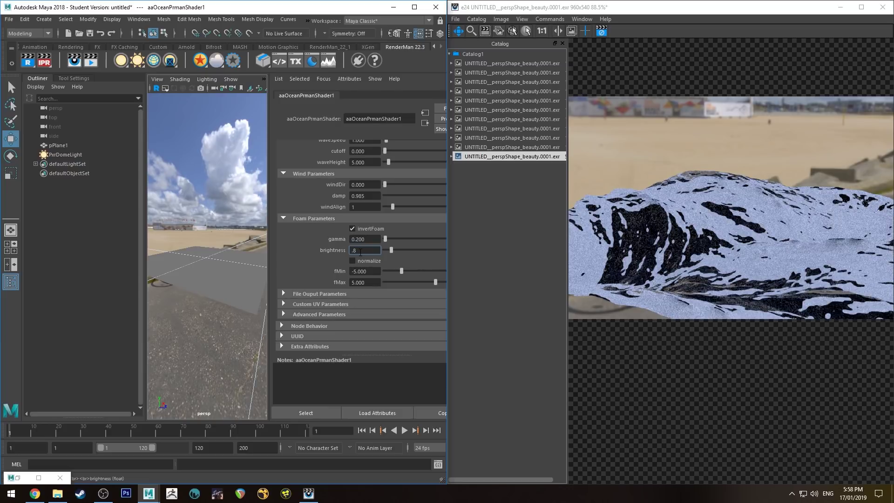
{"action": "key", "text": "Return"}
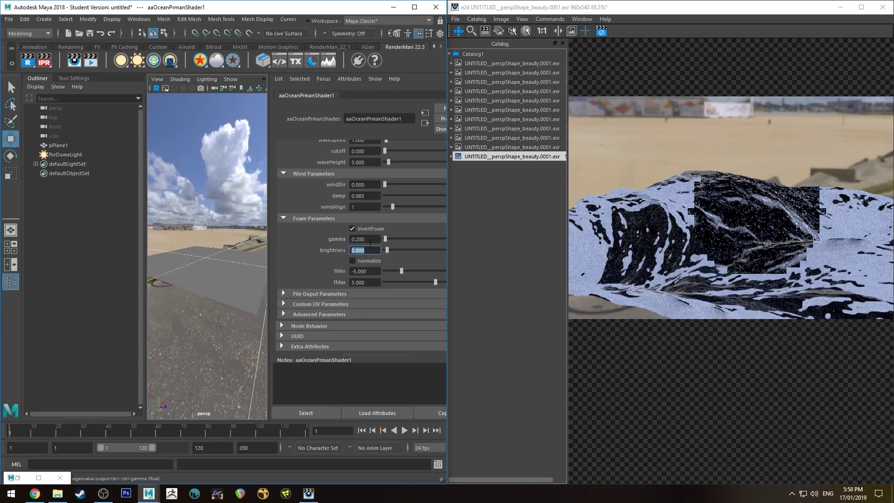
Lower the foam gamma through 0.3 and 0.25 down to 0.15.
{"action": "left_click", "coordinate": [373, 238]}
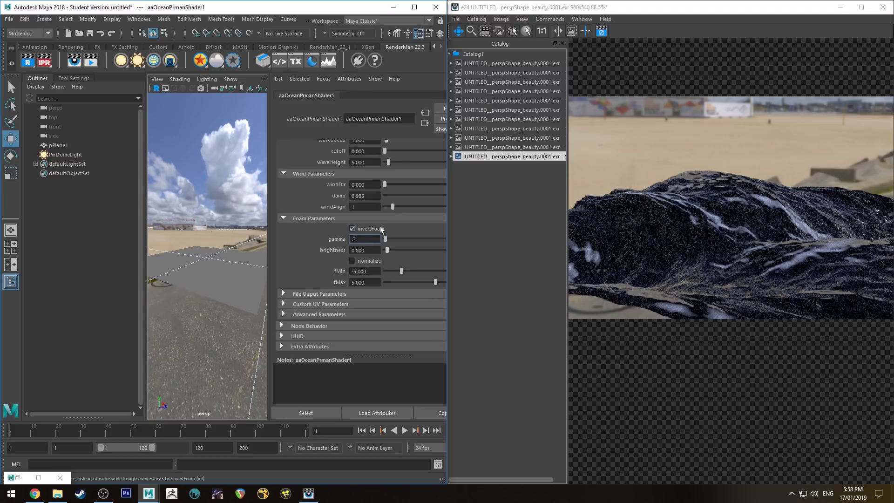
{"action": "type", "text": ".3"}
{"action": "key", "text": "Return"}
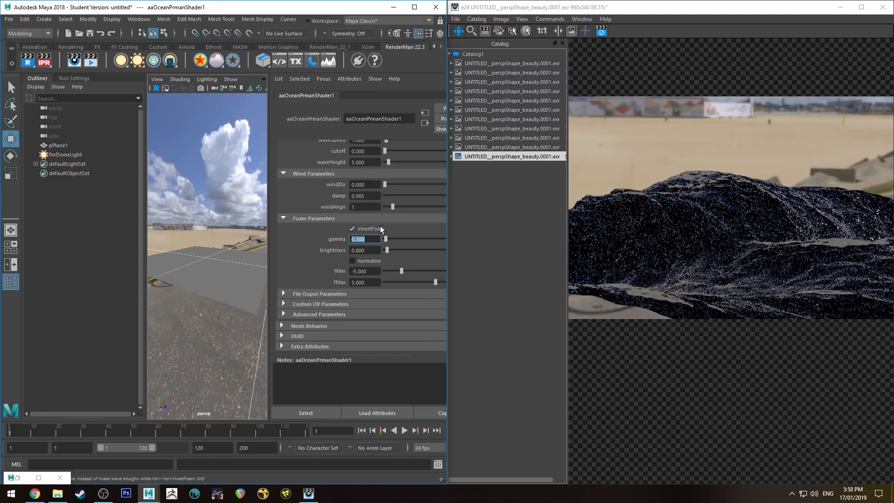
{"action": "type", "text": ".25"}
{"action": "key", "text": "Return"}
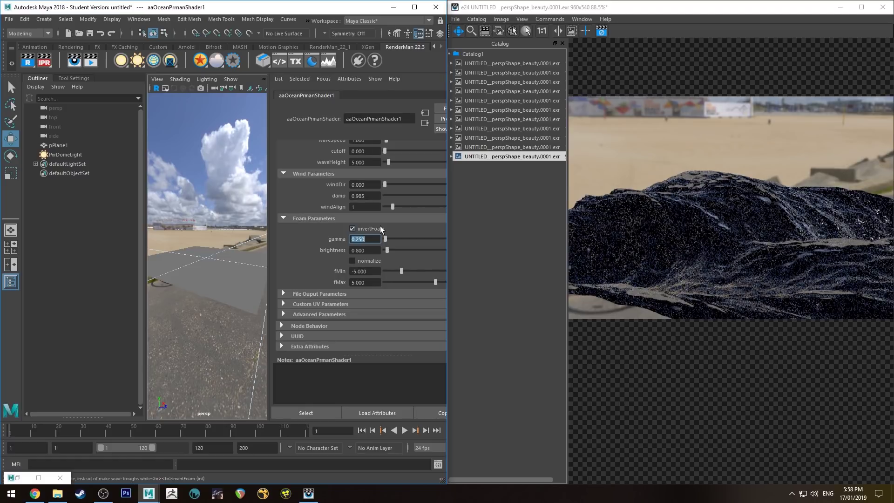
{"action": "key", "text": "Return"}
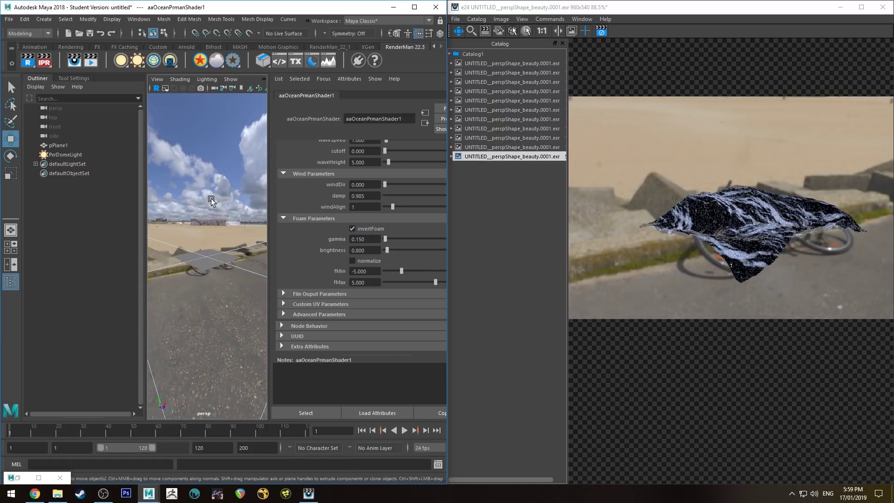
Dolly and orbit the persp camera closer to the ocean plane and the rect light.
{"action": "right_click_drag", "start_coordinate": [213, 234], "coordinate": [225, 261], "text": "alt"}
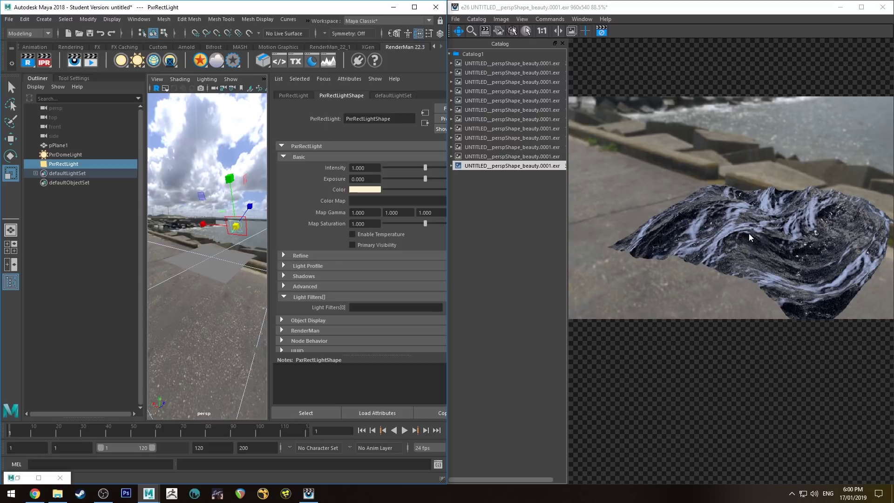
{"action": "scroll", "coordinate": [717, 224], "scroll_direction": "up", "scroll_amount": 5}
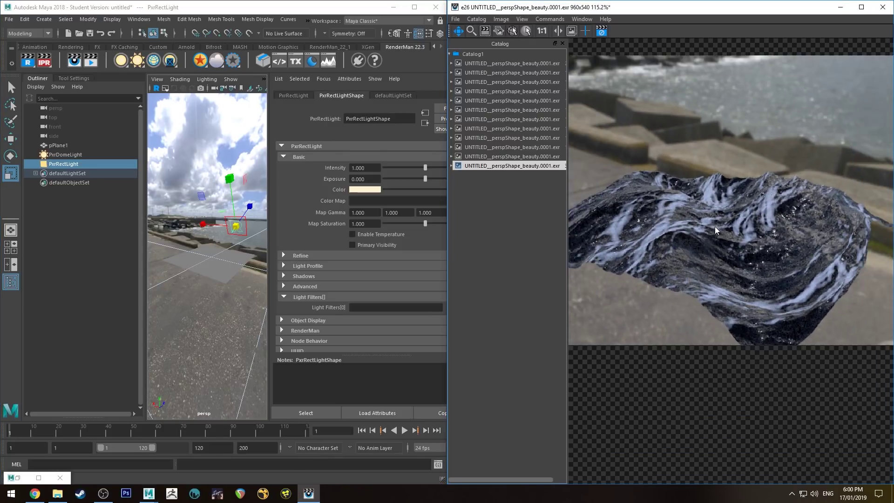
{"action": "right_click_drag", "start_coordinate": [192, 231], "coordinate": [224, 275], "text": "alt"}
{"action": "left_click_drag", "start_coordinate": [223, 269], "coordinate": [230, 230], "text": "alt"}
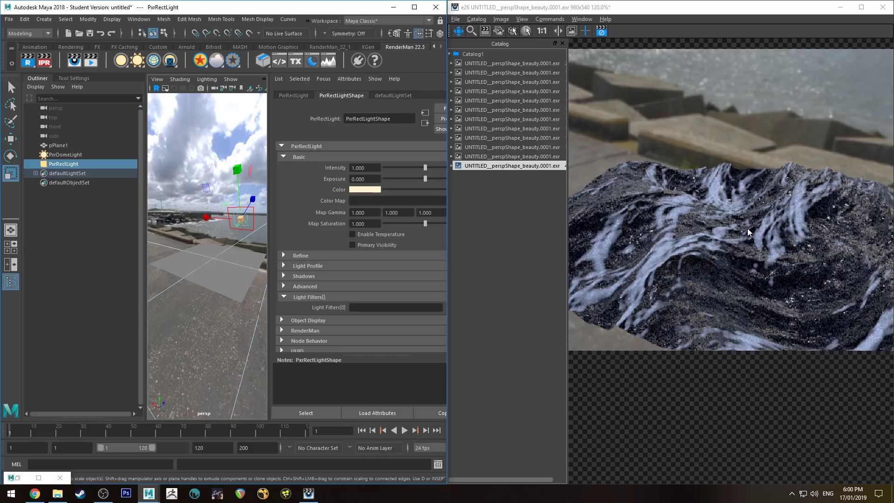
Stop the IPR render and raise aaOceanPrmanShader1's resolution to 5 in Hypershade.
{"action": "left_click", "coordinate": [601, 31]}
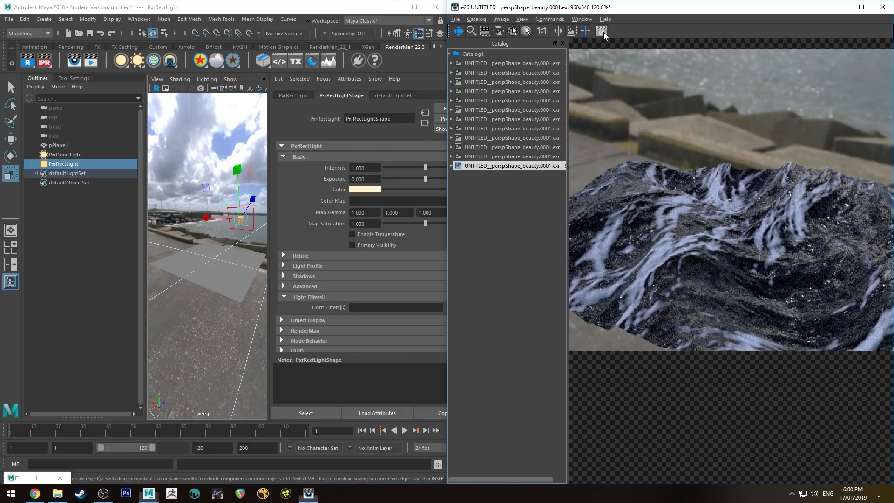
{"action": "left_click", "coordinate": [21, 478]}
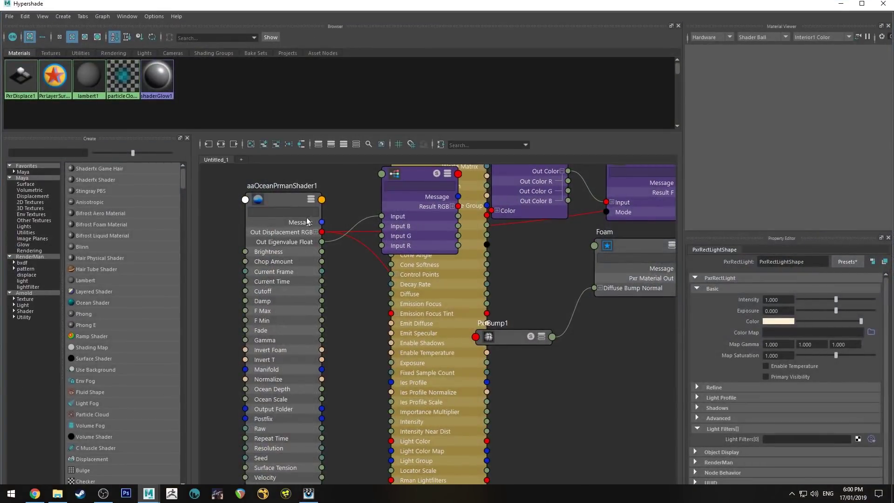
{"action": "left_click", "coordinate": [286, 214]}
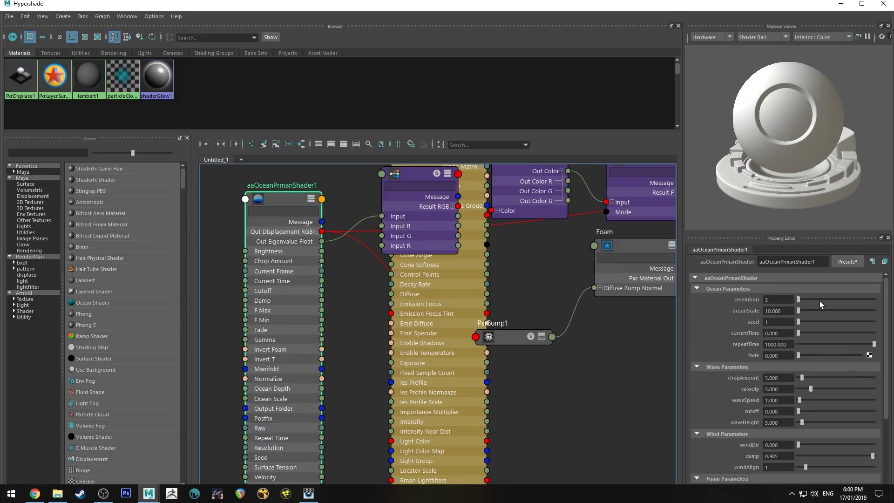
{"action": "left_click", "coordinate": [834, 300]}
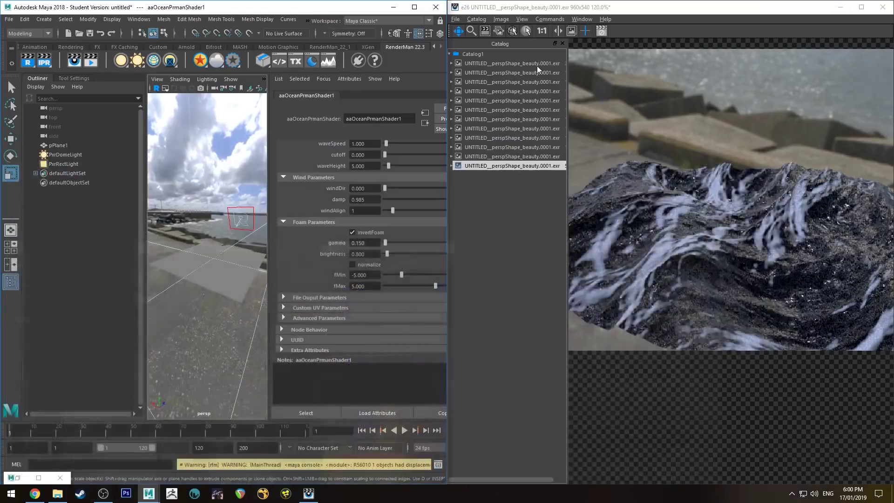
Hide Hypershade and compare the previous ocean render with the latest one.
{"action": "left_click", "coordinate": [841, 3]}
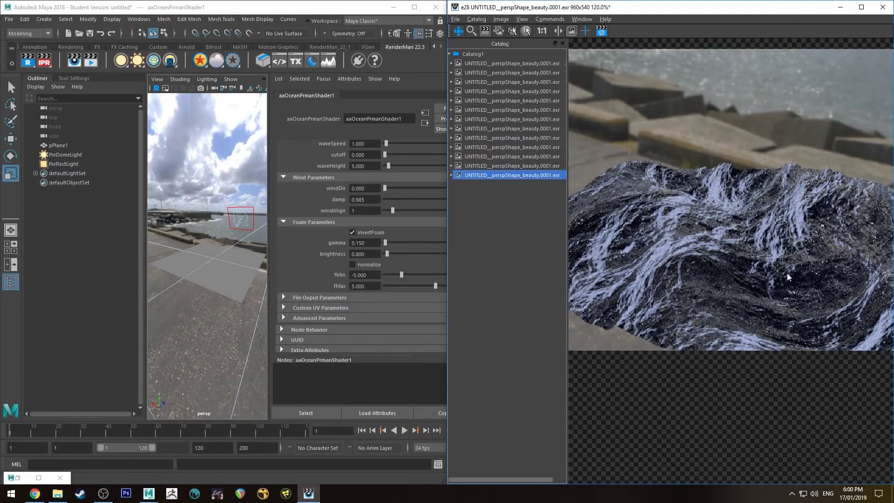
{"action": "left_click", "coordinate": [550, 166]}
{"action": "left_click", "coordinate": [546, 174]}
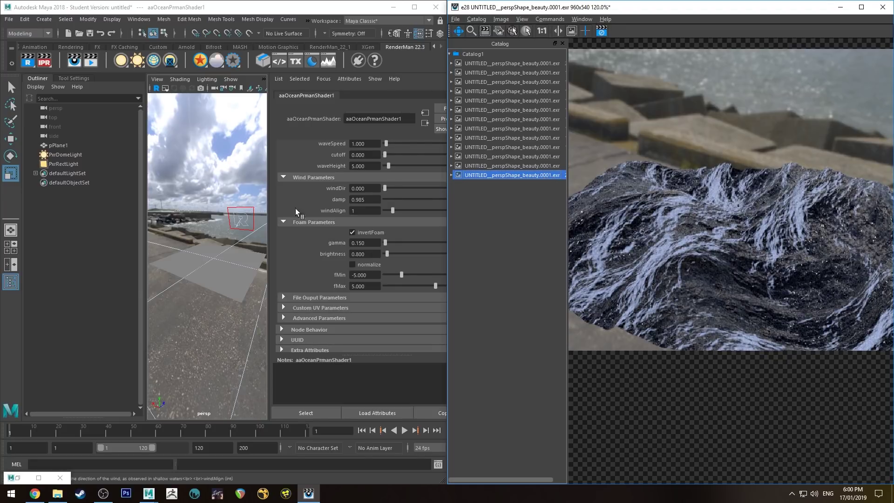
{"action": "left_click_drag", "start_coordinate": [211, 227], "coordinate": [198, 209], "text": "alt"}
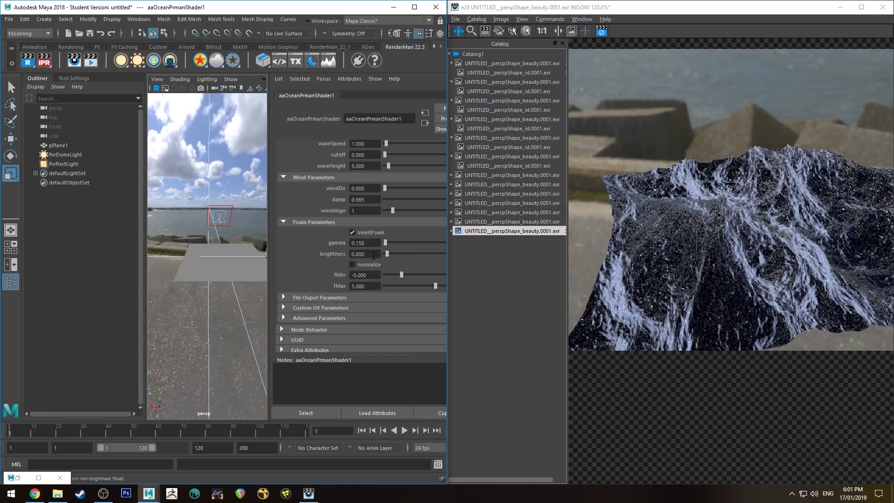
Set foam gamma to 0.2 and bring the camera closer and lower over the ocean.
{"action": "left_click", "coordinate": [365, 243]}
{"action": "type", "text": ".2"}
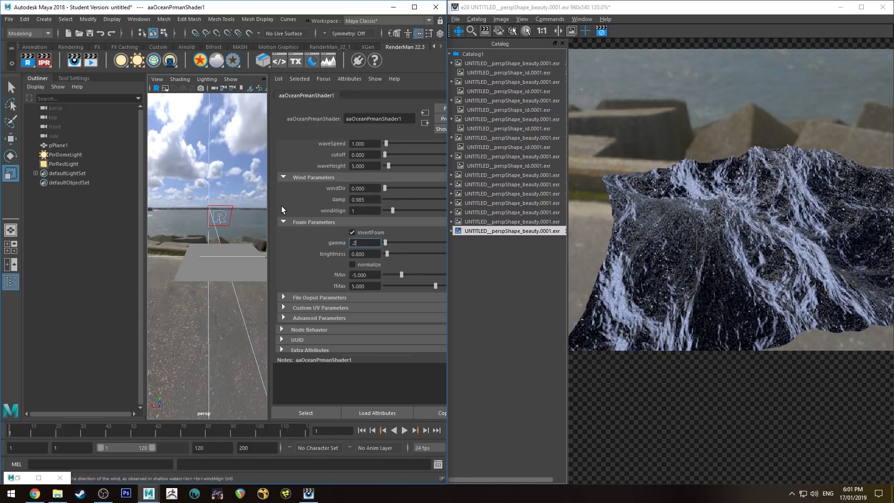
{"action": "key", "text": "Return"}
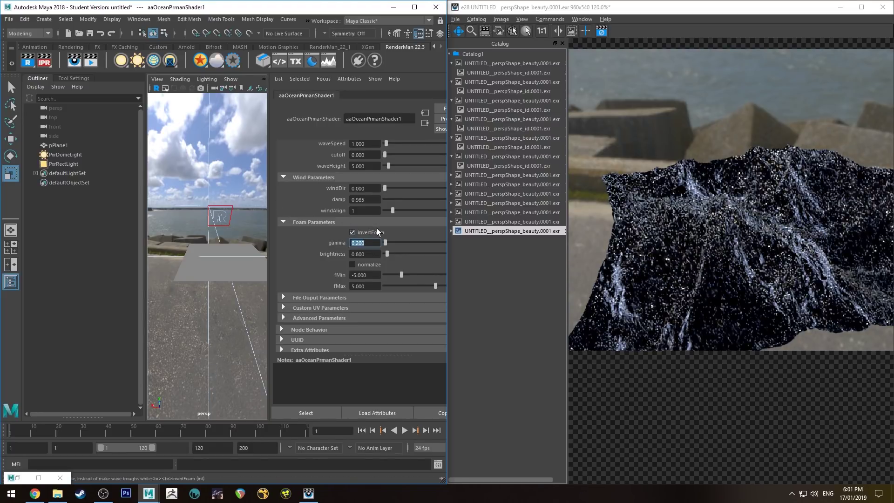
{"action": "left_click_drag", "start_coordinate": [229, 225], "coordinate": [188, 225], "text": "alt"}
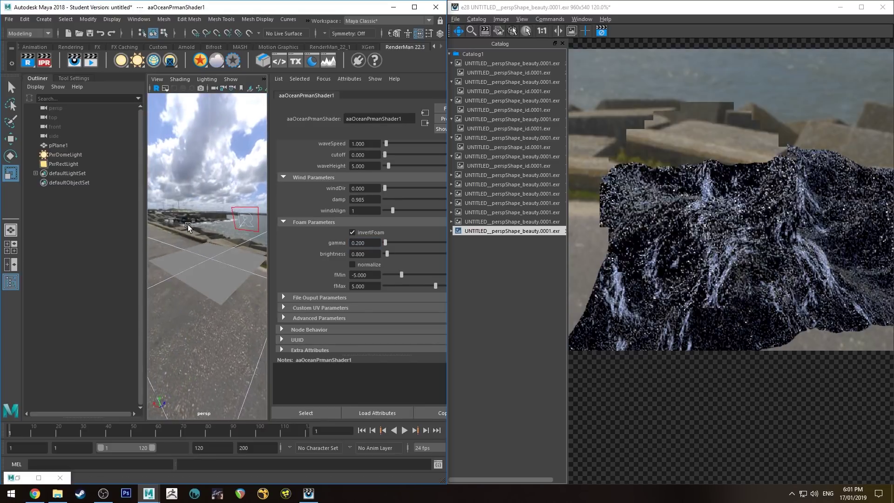
{"action": "scroll", "coordinate": [188, 223], "scroll_direction": "up", "scroll_amount": 2}
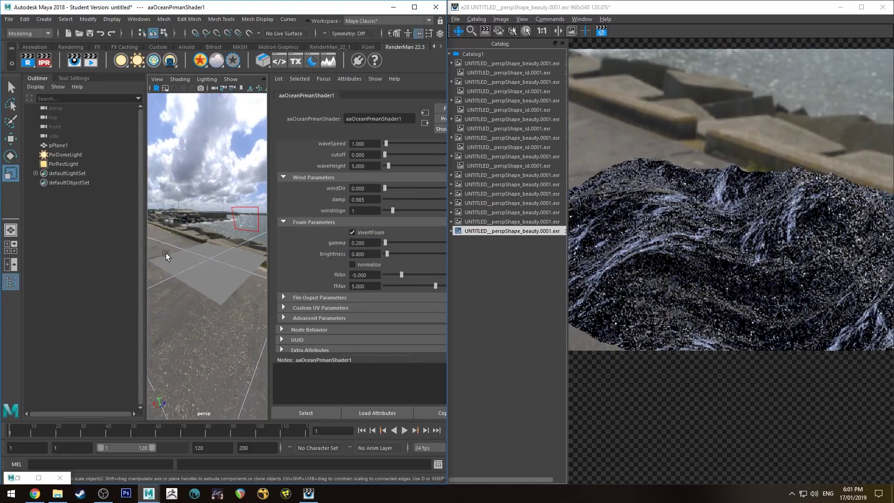
{"action": "scroll", "coordinate": [207, 223], "scroll_direction": "up", "scroll_amount": 3}
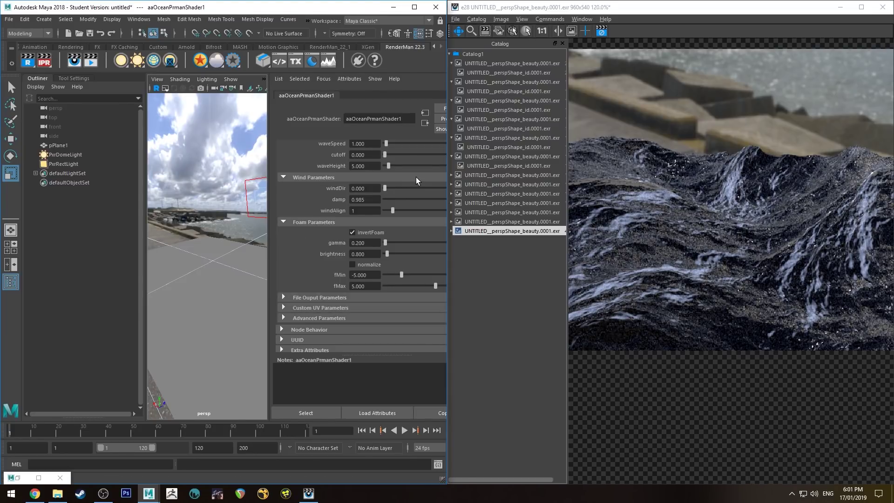
Pan the ocean render in the RenderMan it window and close the Catalog panel to enlarge it.
{"action": "mouse_move", "coordinate": [650, 218]}
{"action": "left_mouse_down"}
{"action": "mouse_move", "coordinate": [669, 210]}
{"action": "mouse_move", "coordinate": [652, 194]}
{"action": "mouse_move", "coordinate": [633, 216]}
{"action": "left_mouse_up"}
{"action": "left_click", "coordinate": [562, 42]}
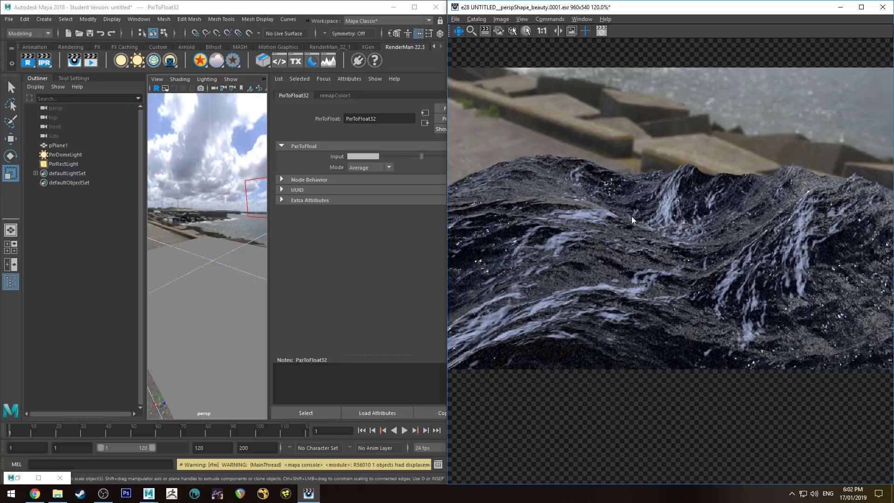